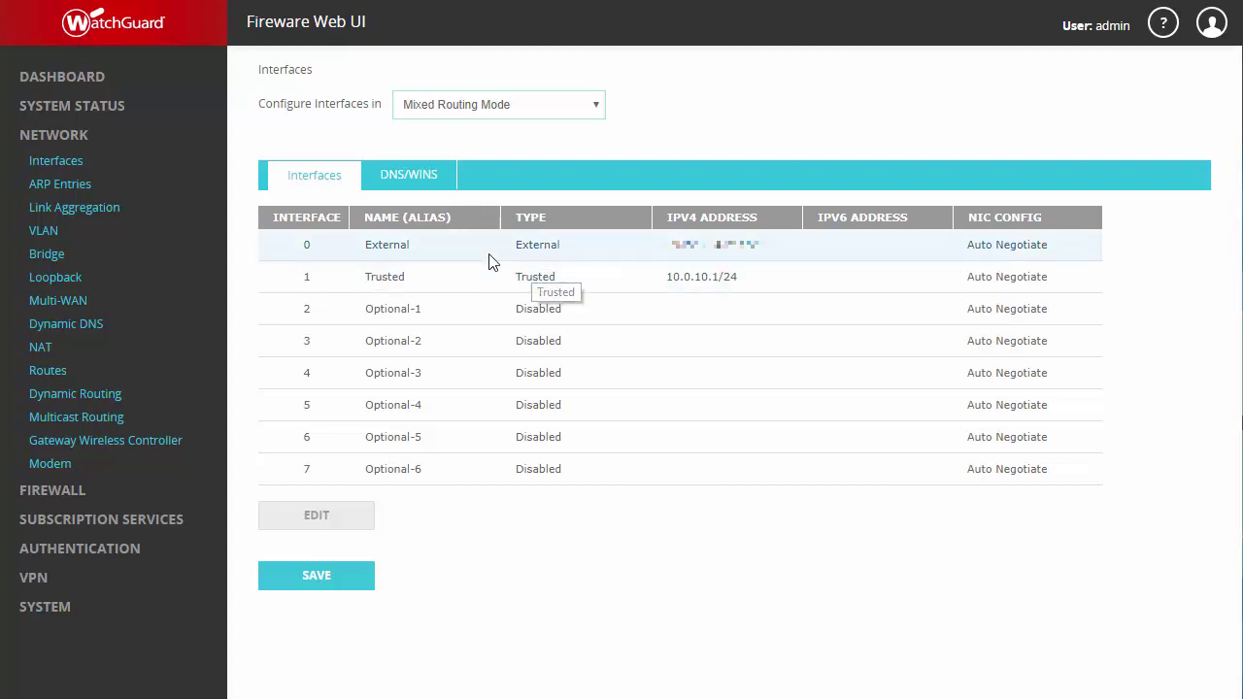
Edit the External interface with alias Comcast and description Primary WAN, and view its IPv4 configuration mode options, keeping Static IP.
left_click(491, 255)
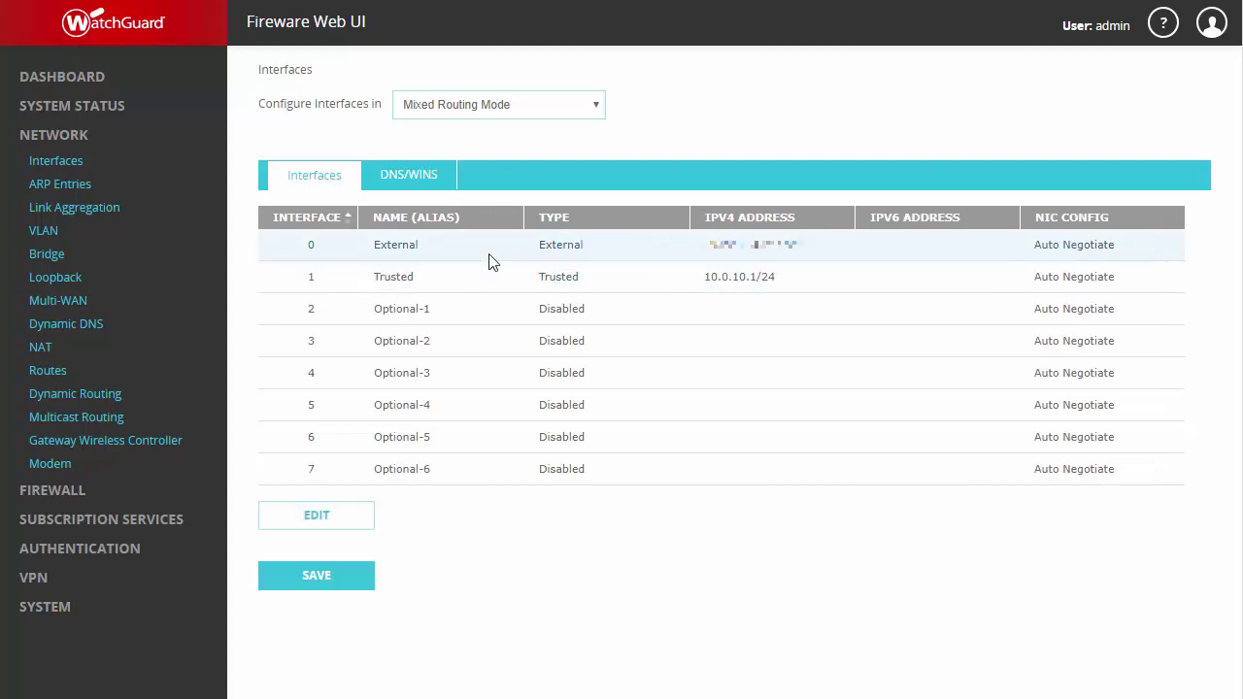
left_click(309, 523)
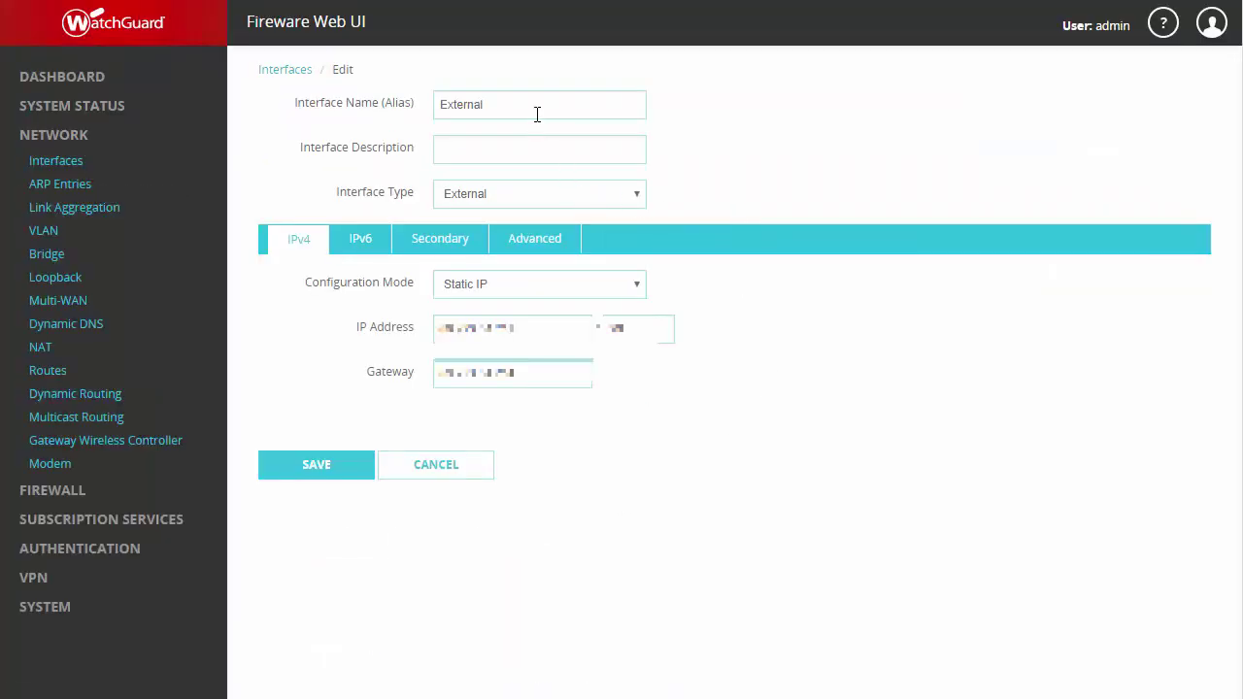
left_click_drag(542, 111, 379, 100)
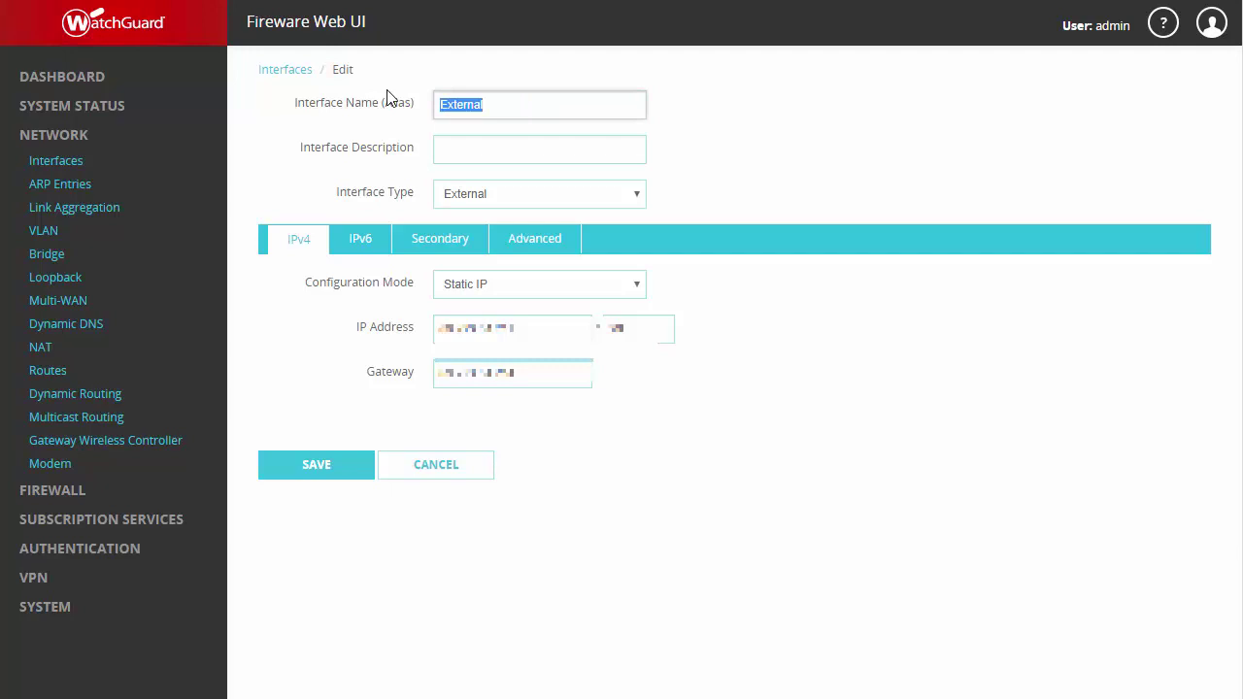
type("Comcast")
left_click(456, 145)
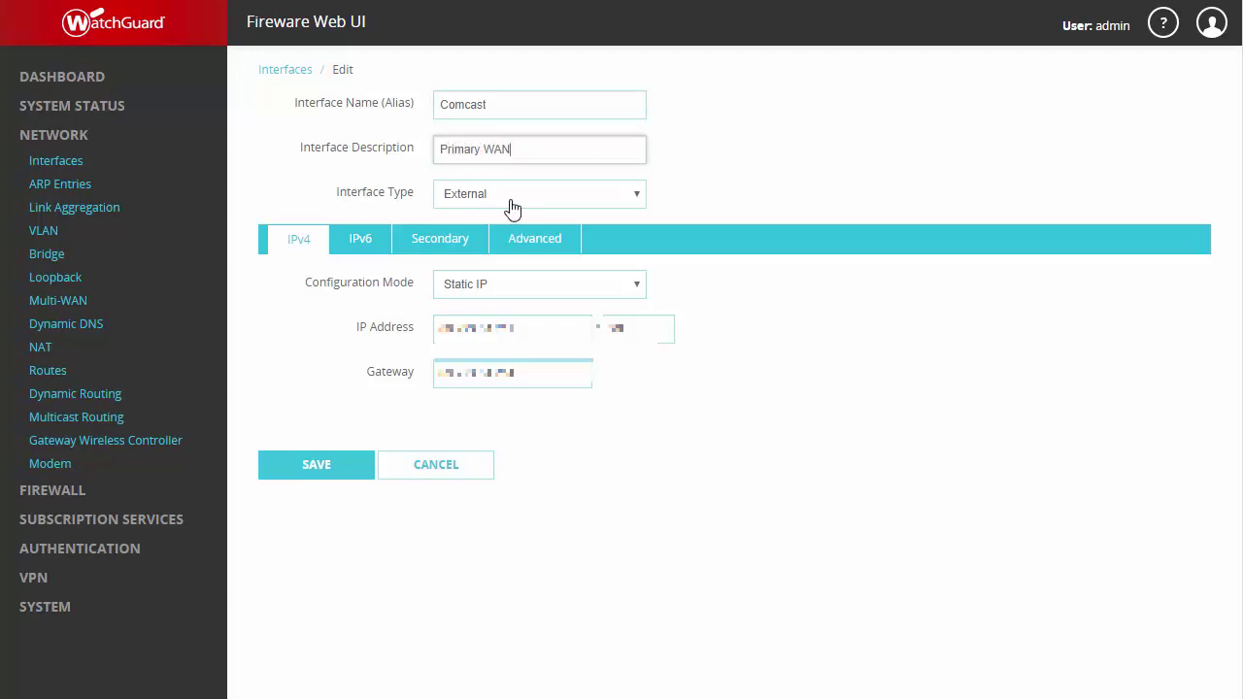
left_click(531, 285)
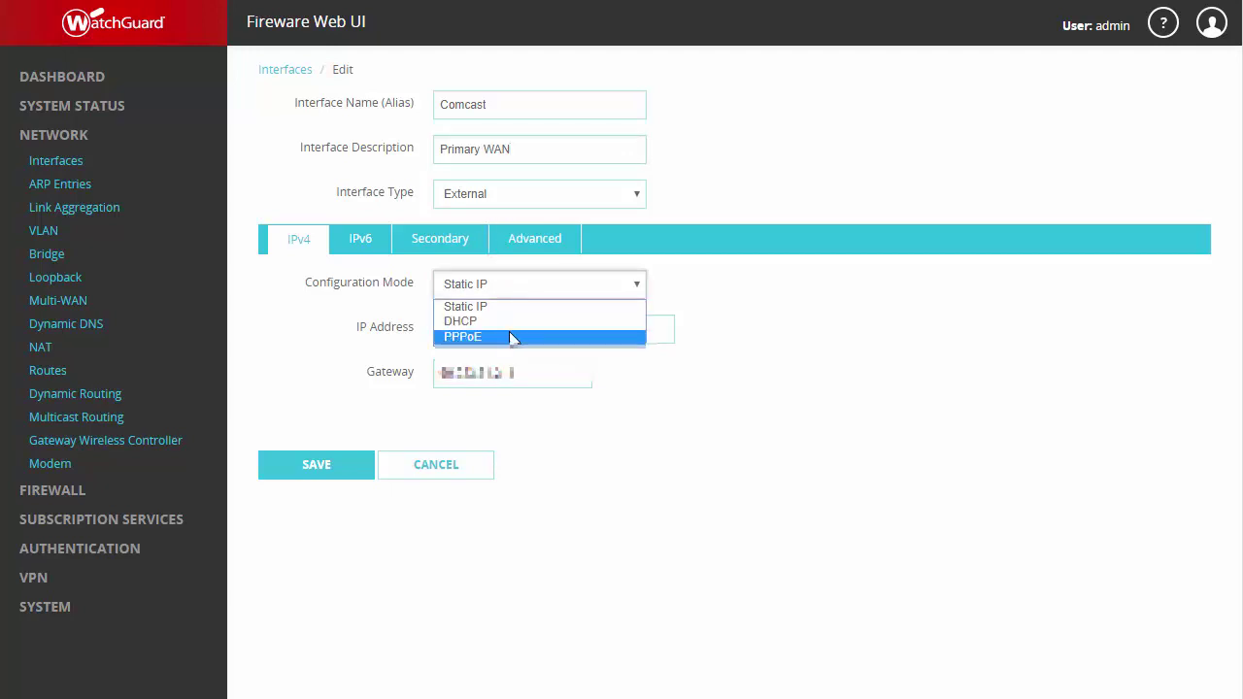
left_click(660, 330)
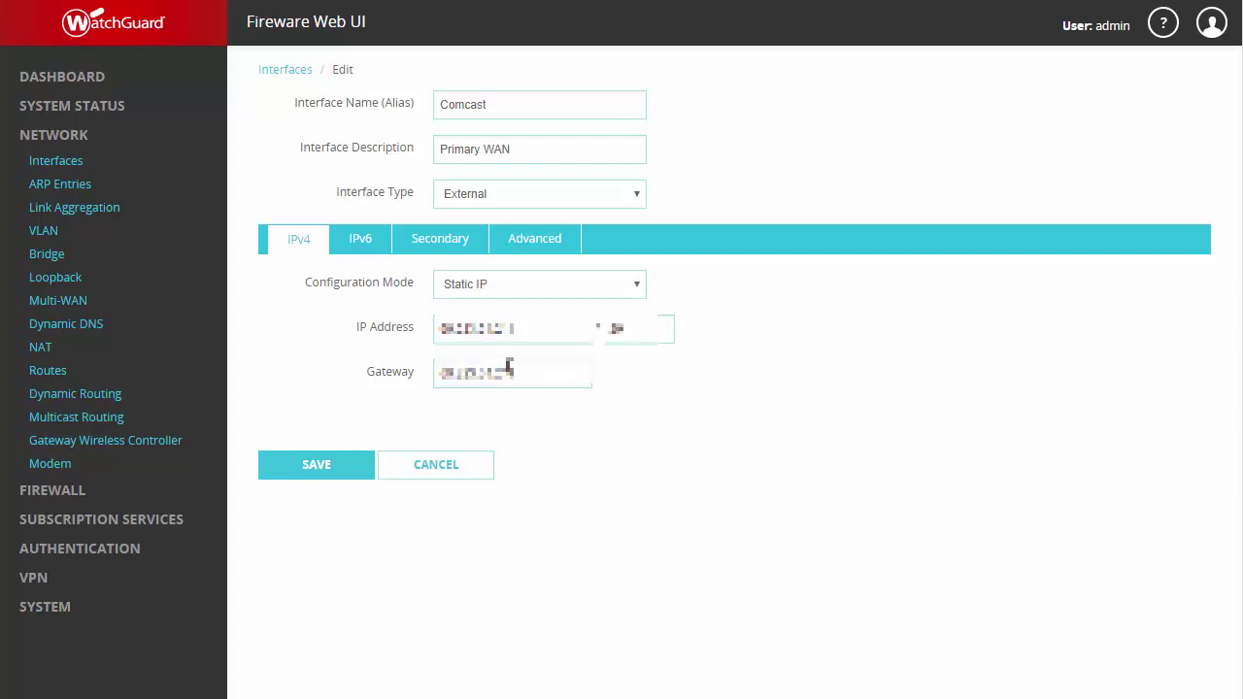
Enable IPv6 on the interface to view the static IPv6 address form, dismiss the form and disable IPv6 again.
left_click(365, 250)
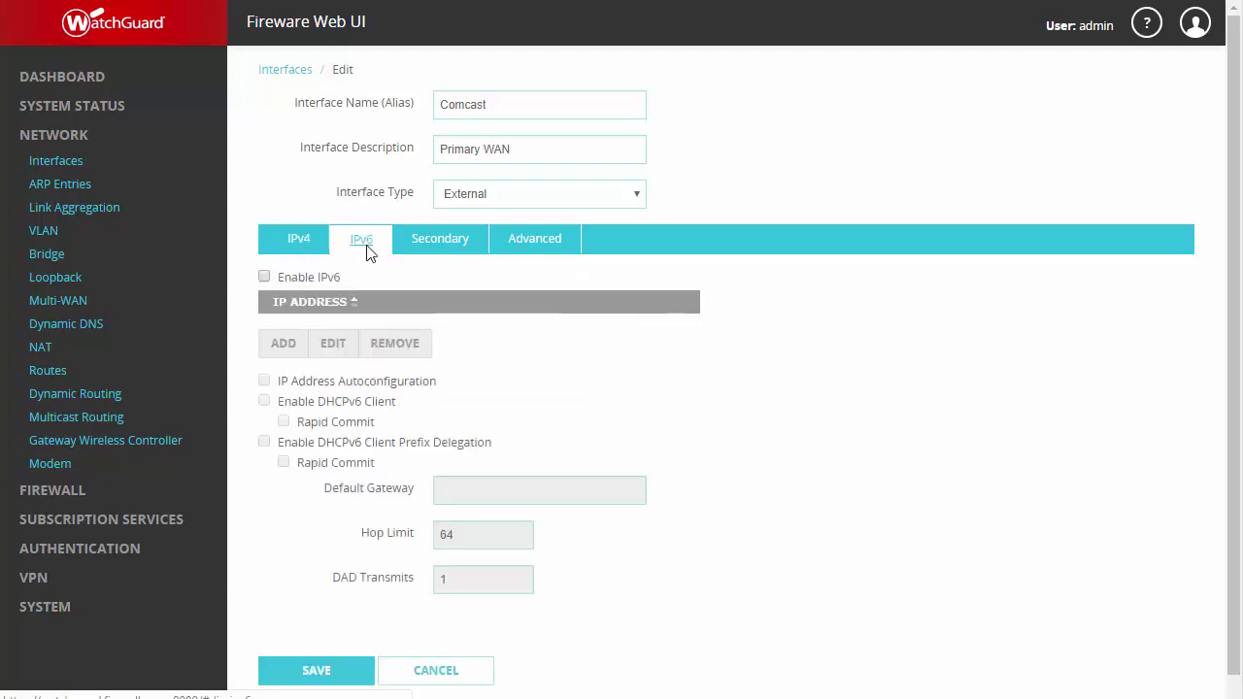
left_click(266, 278)
left_click(275, 343)
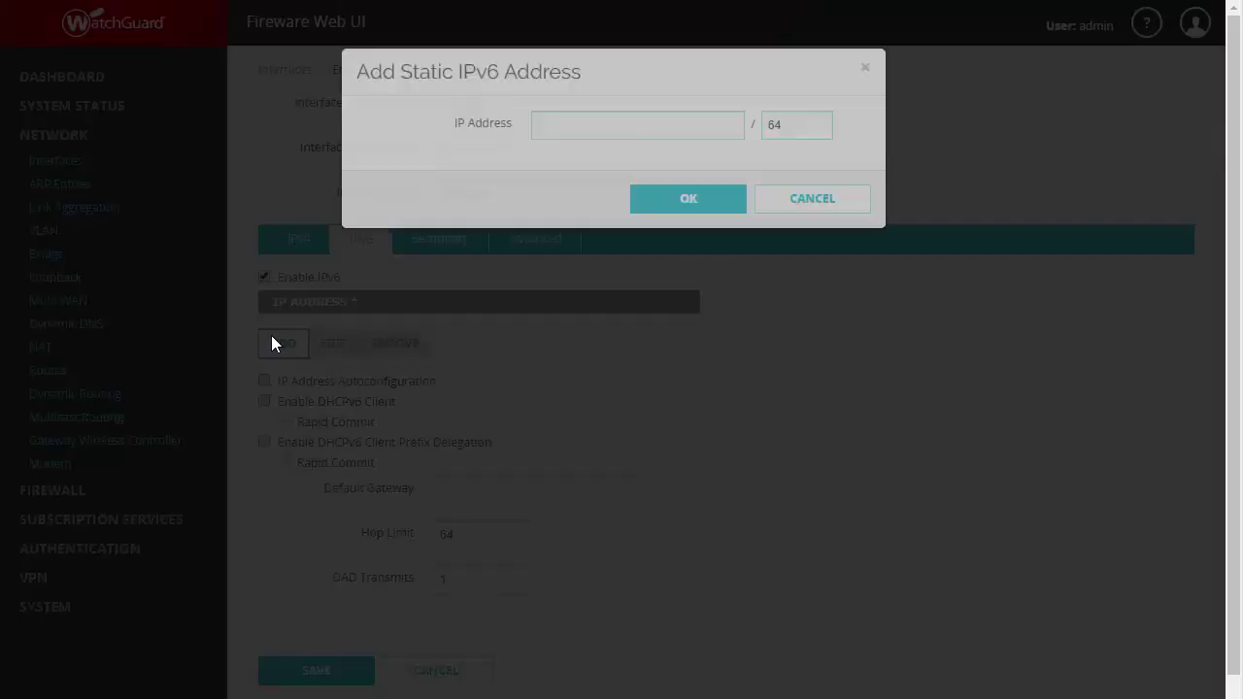
left_click(825, 231)
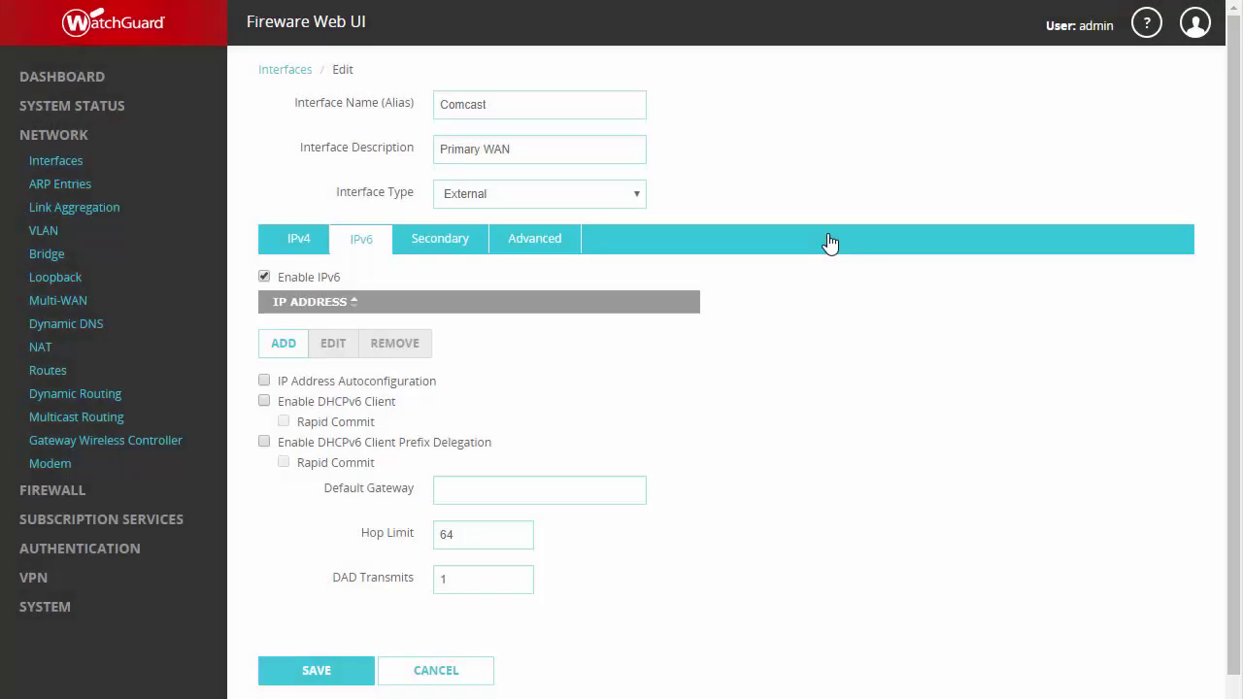
left_click(266, 279)
Examine the interface's secondary networks and advanced settings, including the link speed options, and discard the interface edits.
left_click(451, 248)
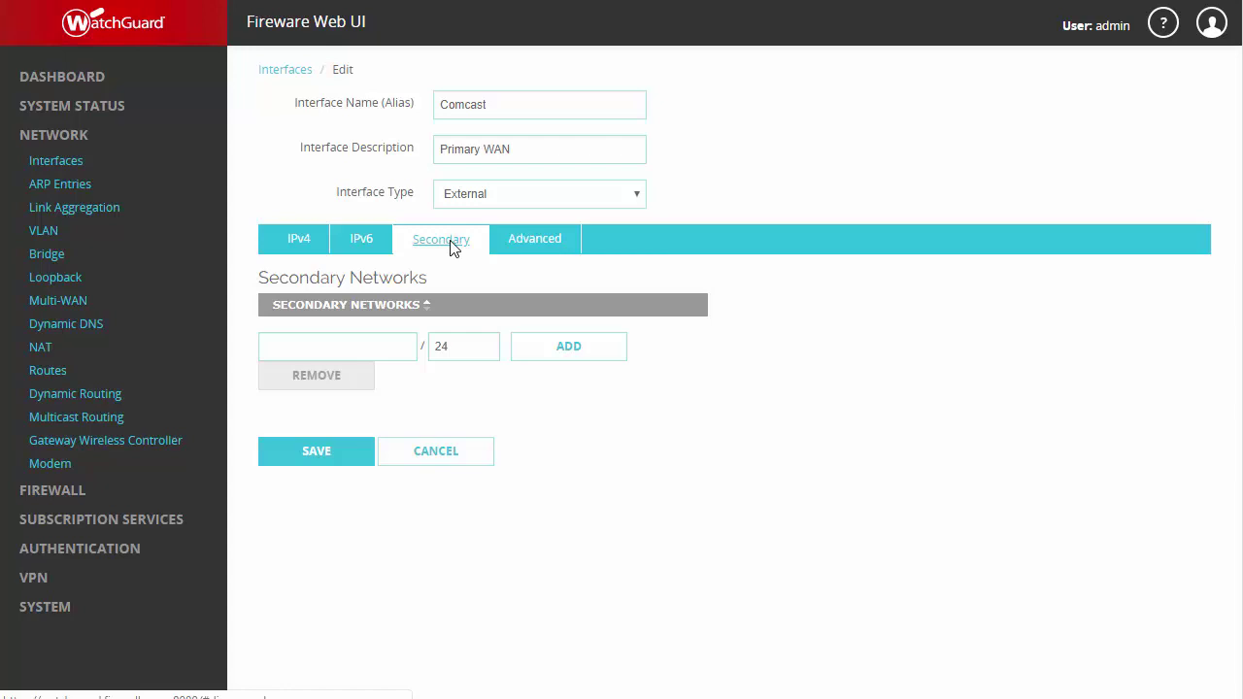
left_click(521, 241)
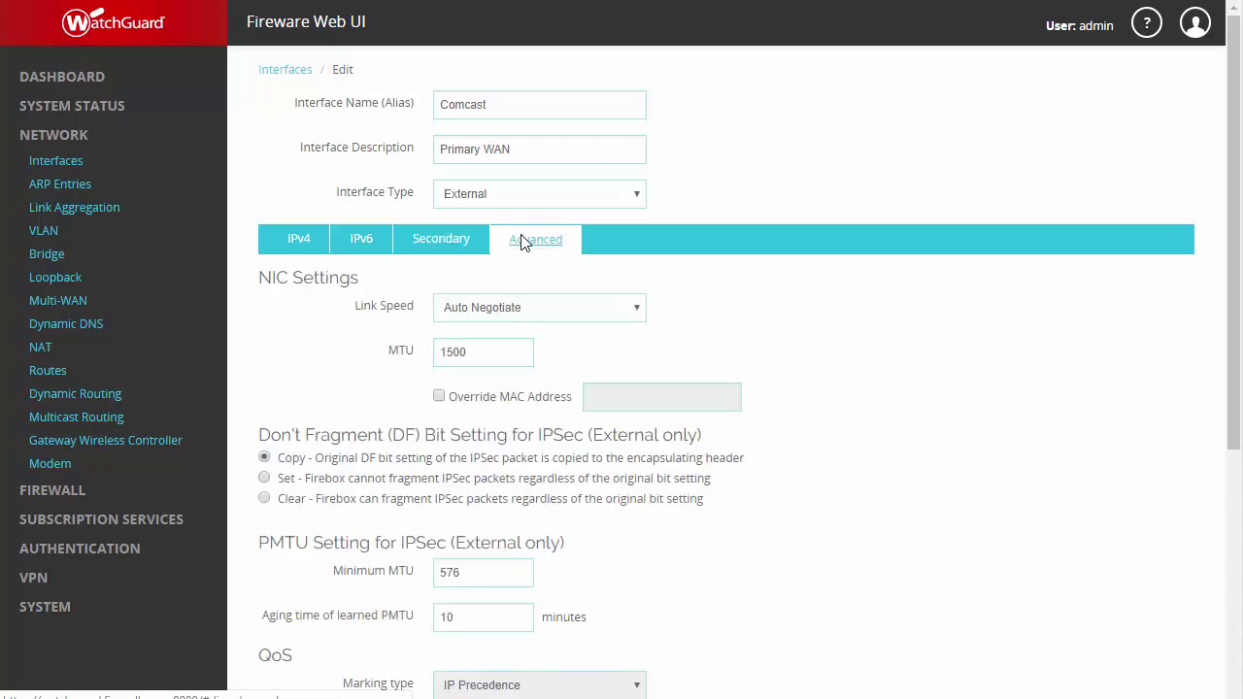
left_click(537, 310)
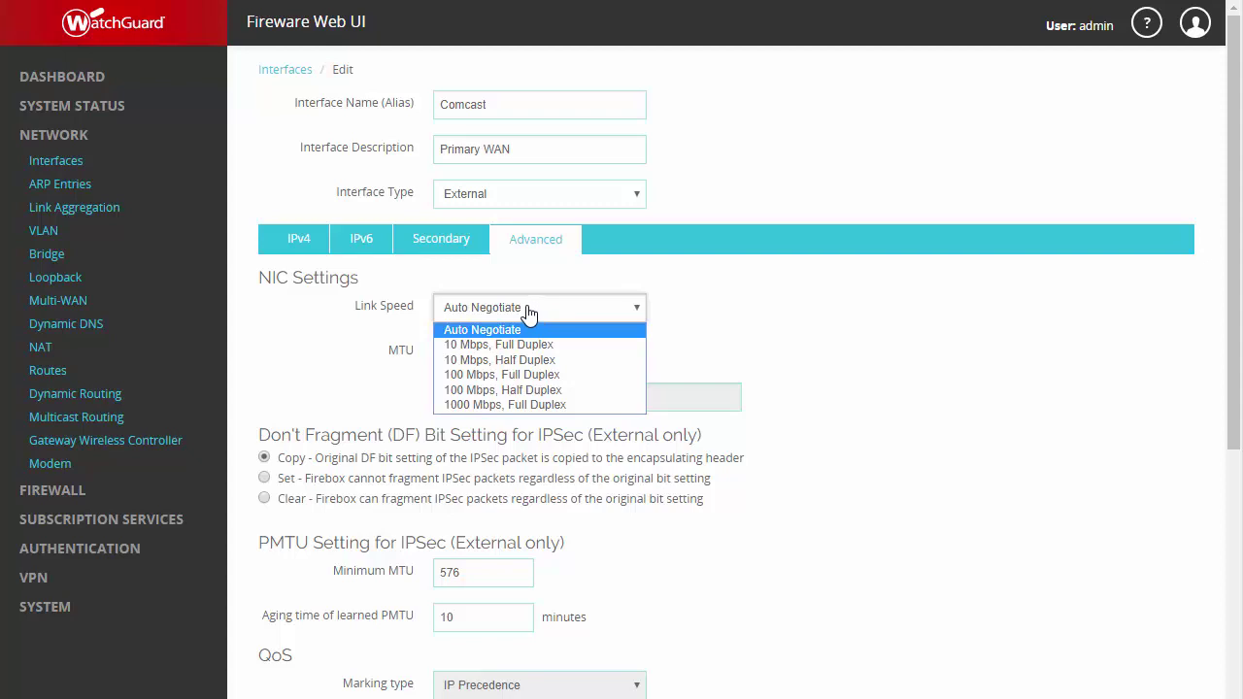
left_click(394, 348)
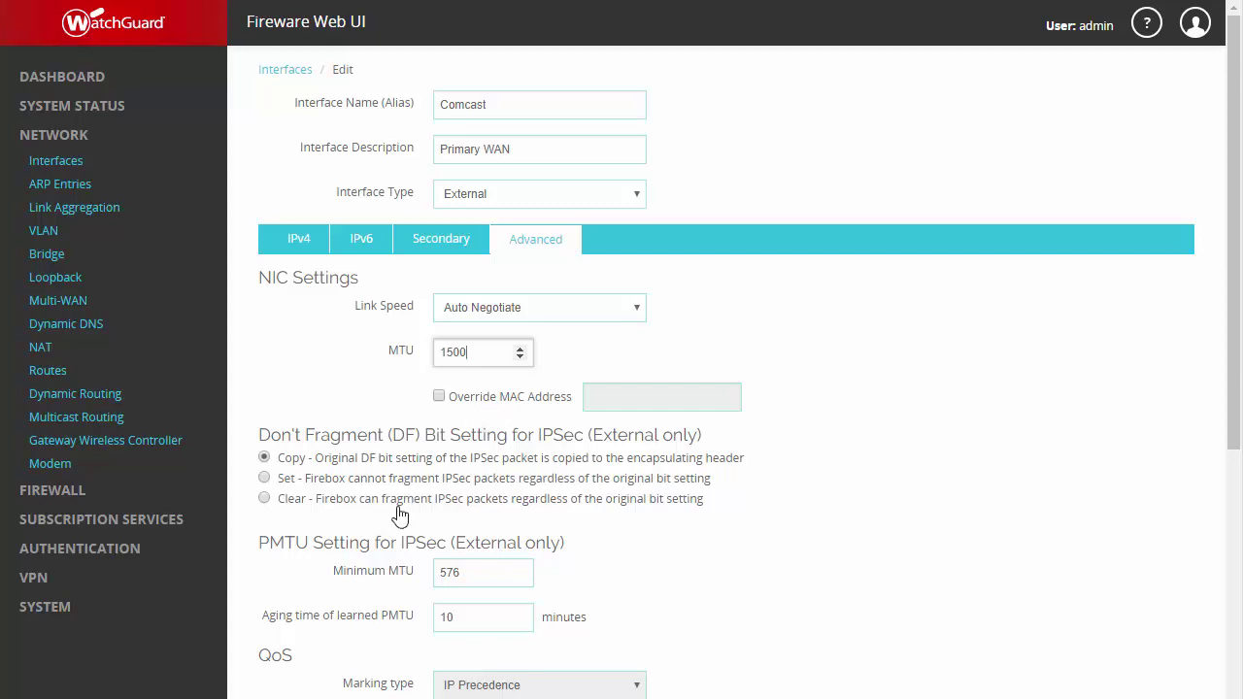
scroll(335, 607, "down", 2)
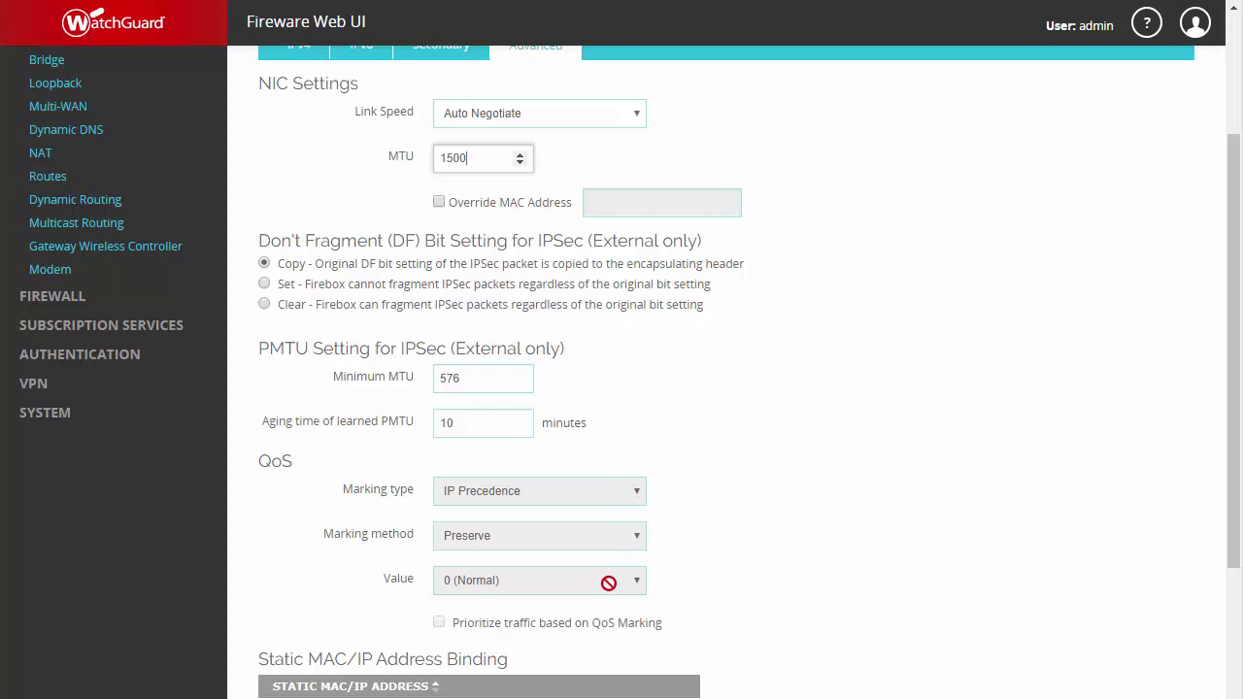
scroll(369, 577, "down", 2)
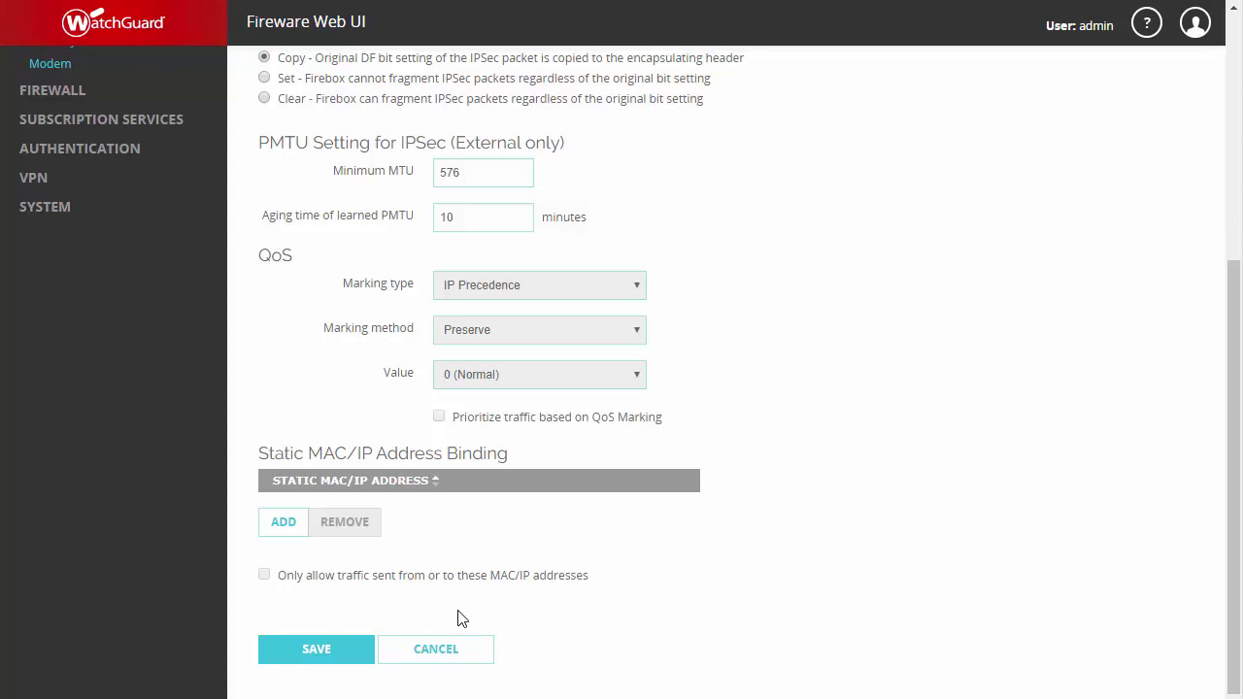
left_click(427, 654)
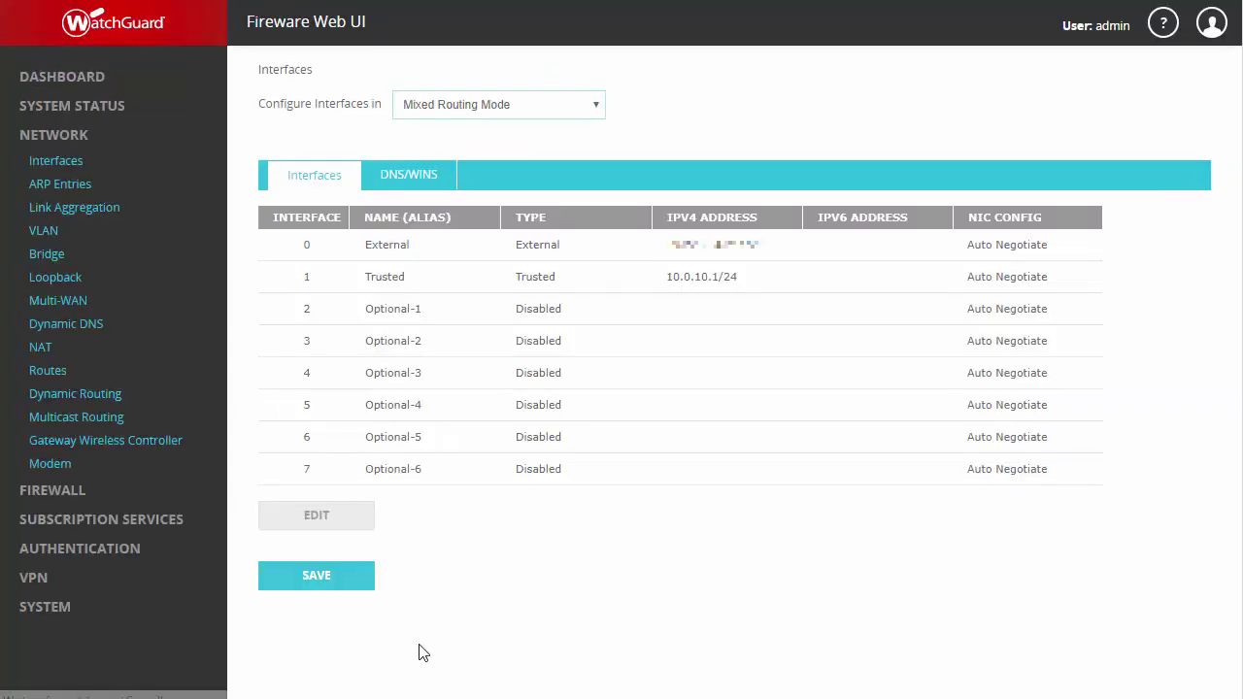
Edit the Trusted interface, set its alias to Accounting LAN, and view the interface type options, keeping Trusted.
left_click(410, 286)
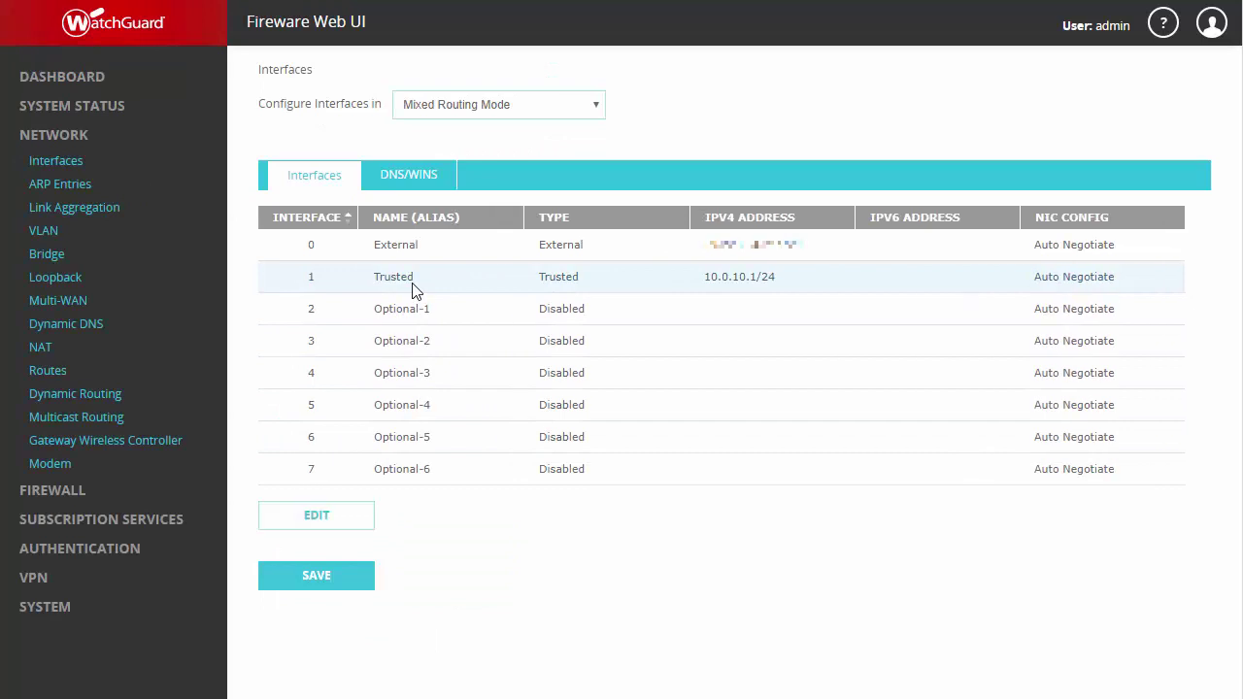
left_click(298, 521)
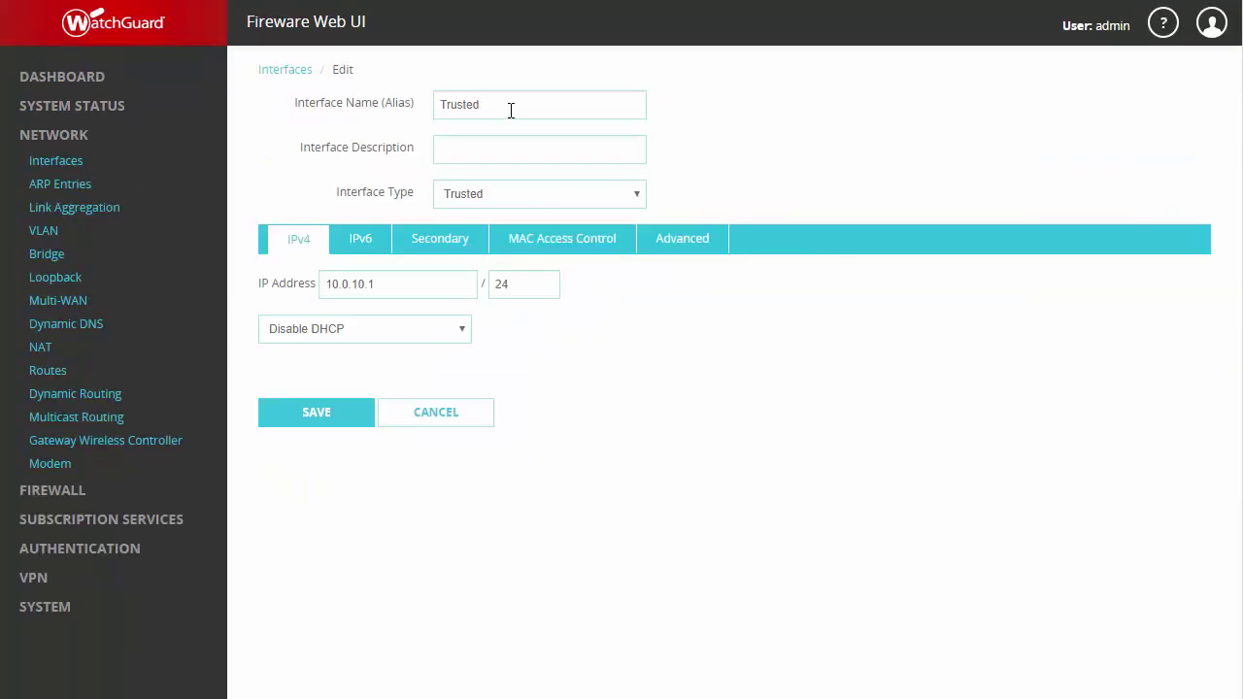
left_click(386, 102)
type("A")
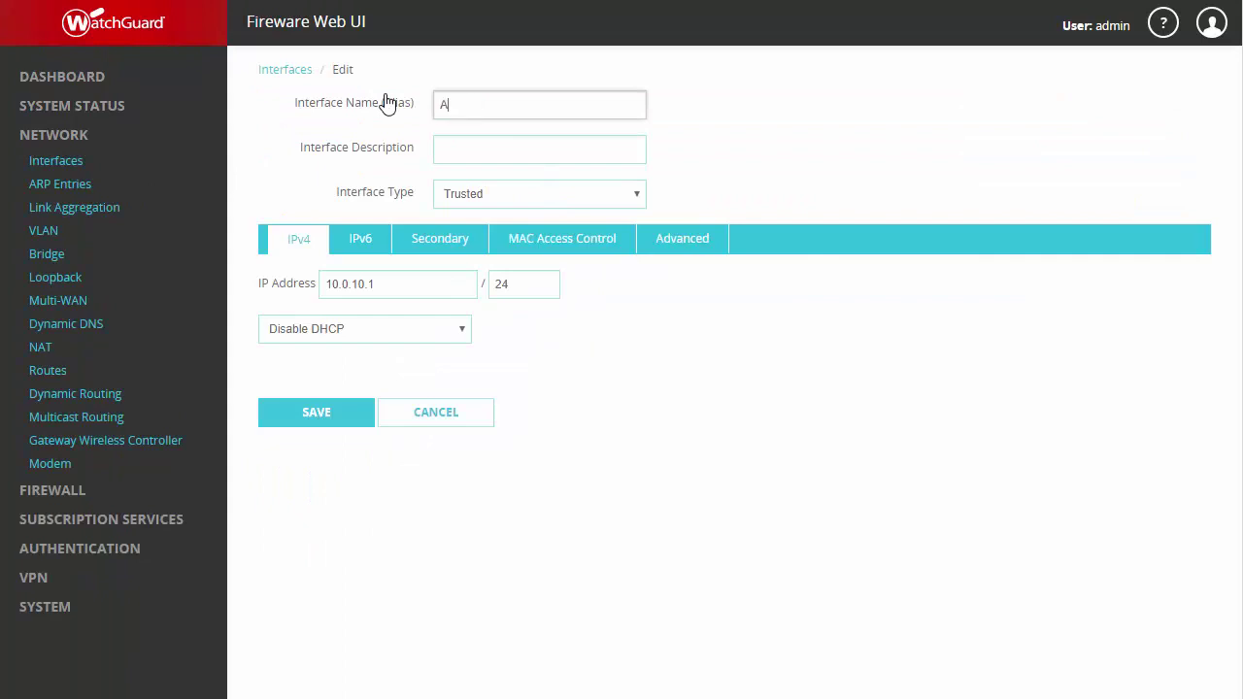
type("ccounting LAN")
left_click(514, 204)
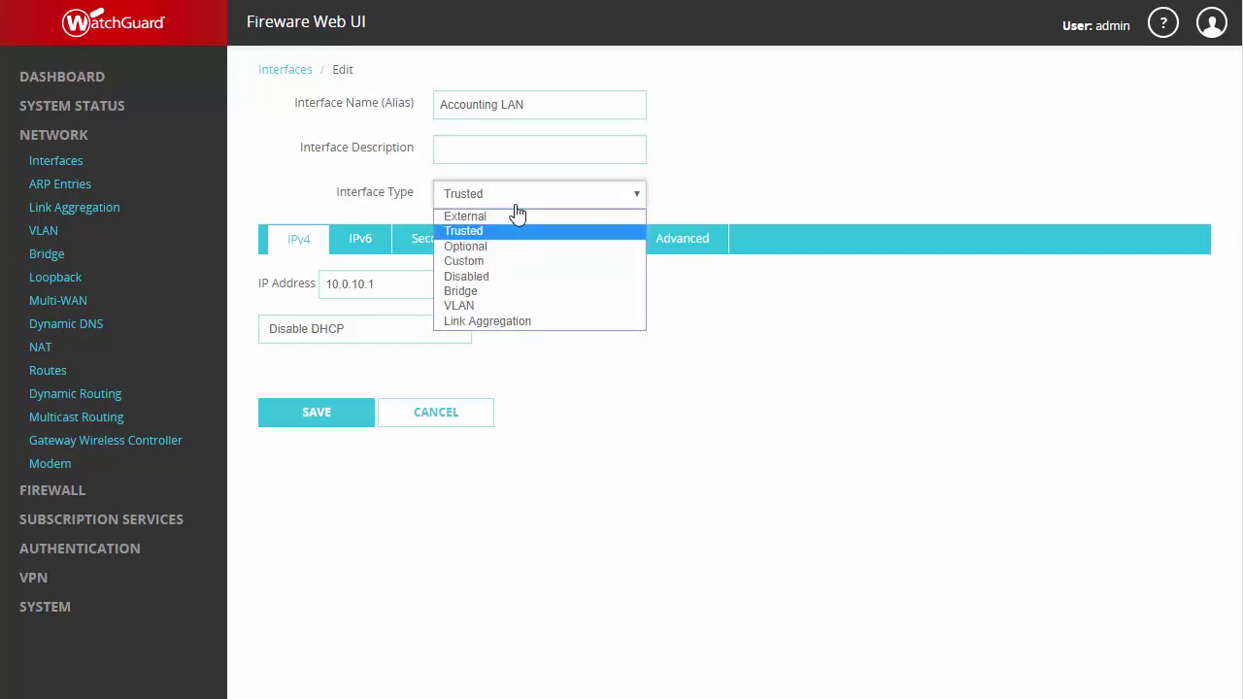
left_click(548, 369)
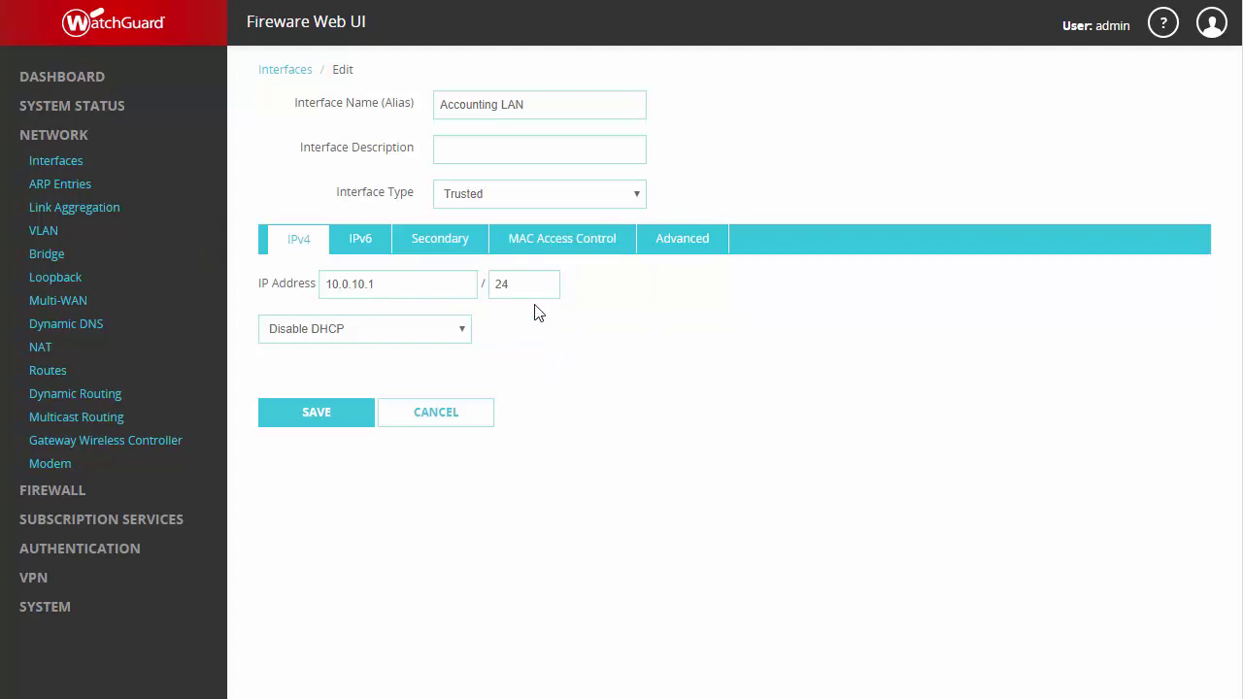
Set the interface's DHCP mode to DHCP Server, and view the address range form of its address pool without adding a range.
left_click(458, 333)
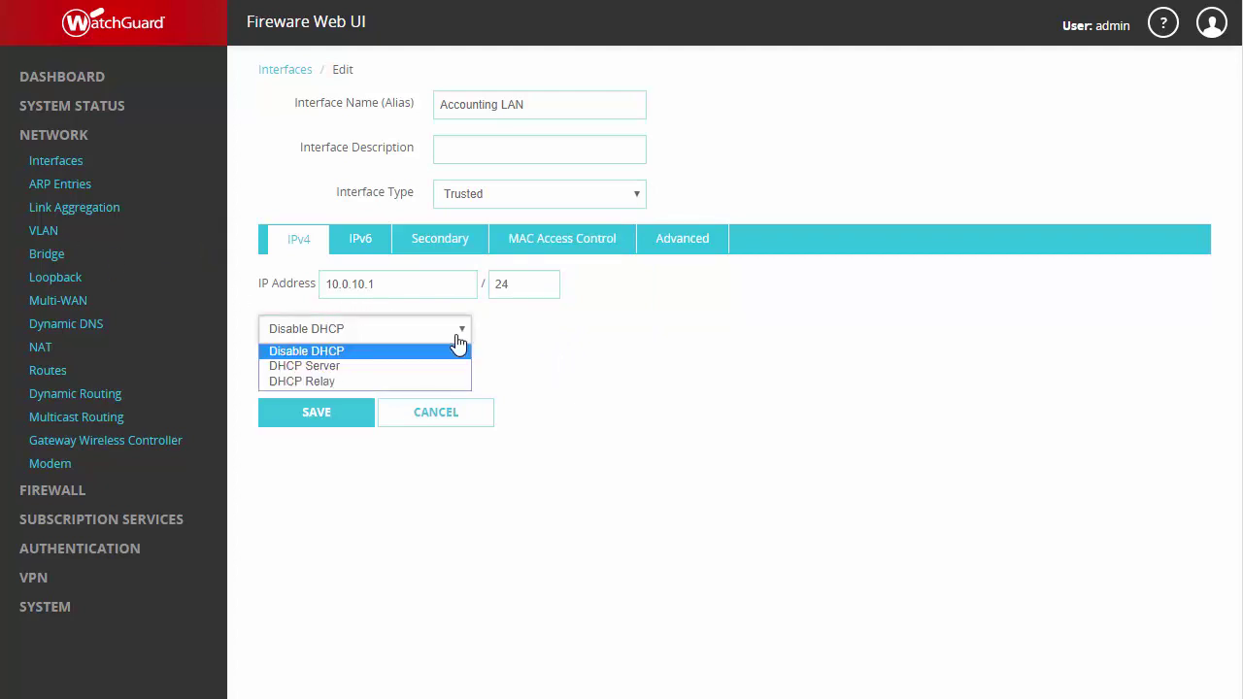
left_click(435, 365)
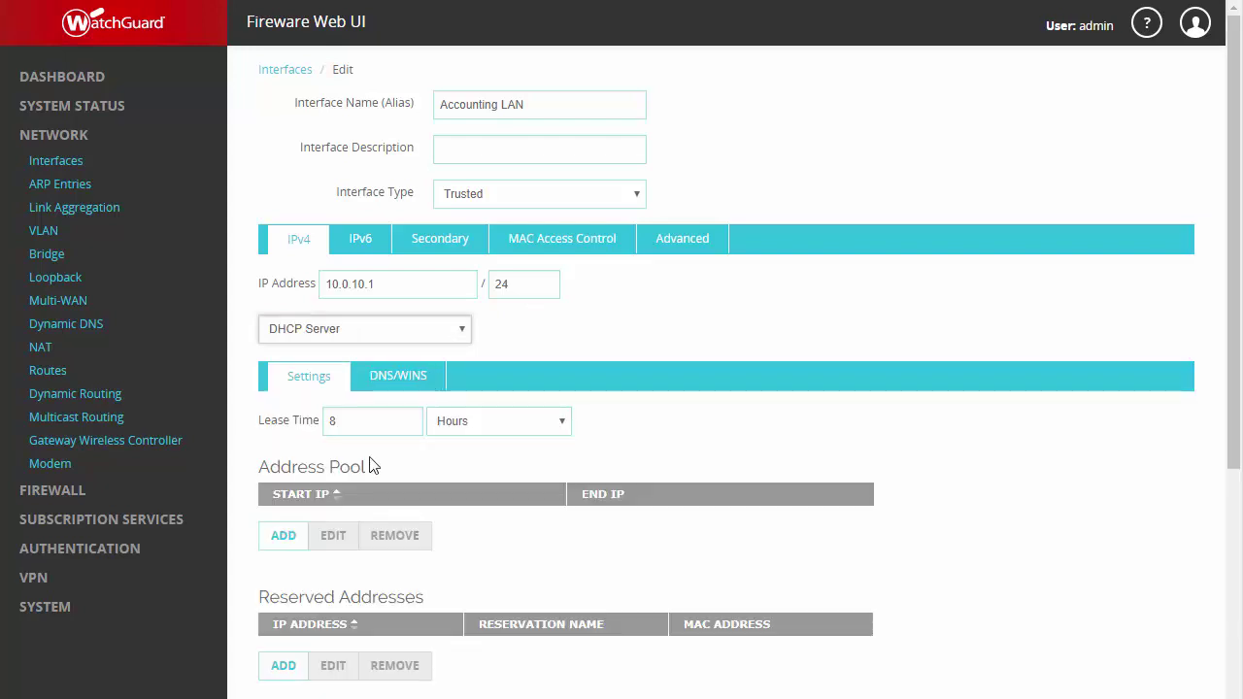
left_click(282, 537)
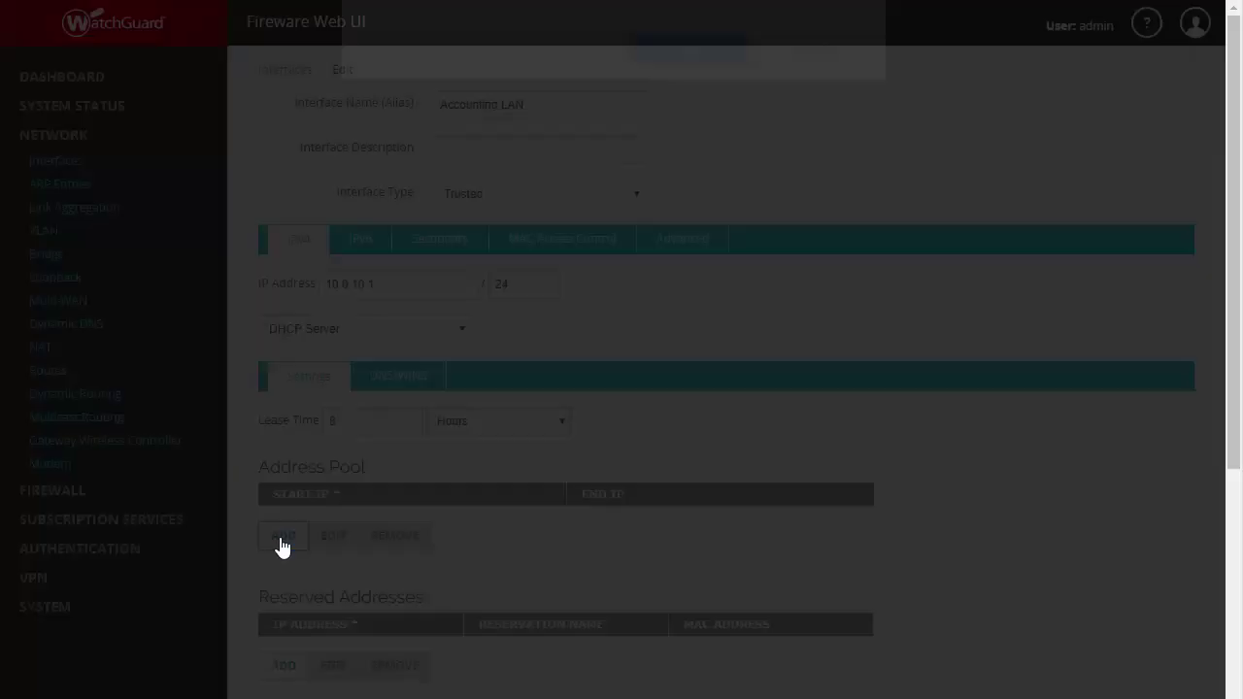
left_click(608, 152)
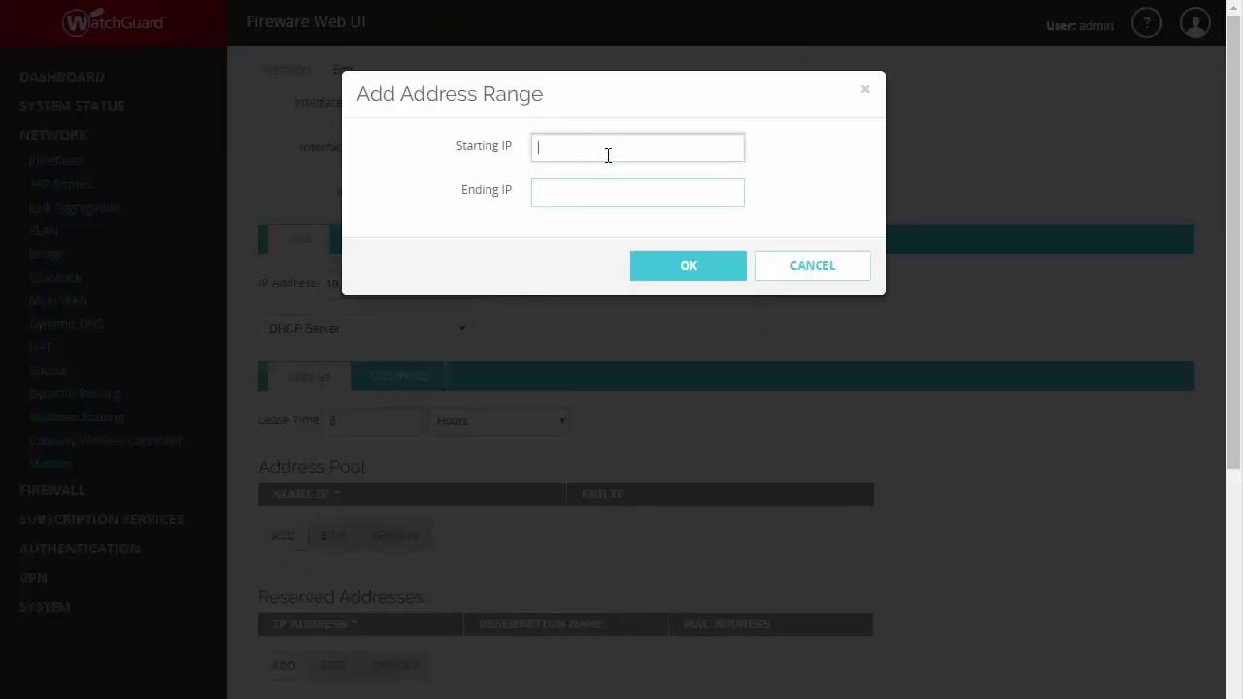
left_click(799, 269)
Review the DHCP server's remaining settings and its DNS/WINS options, and switch the interface's DHCP mode to DHCP Relay.
scroll(799, 269, "down", 5)
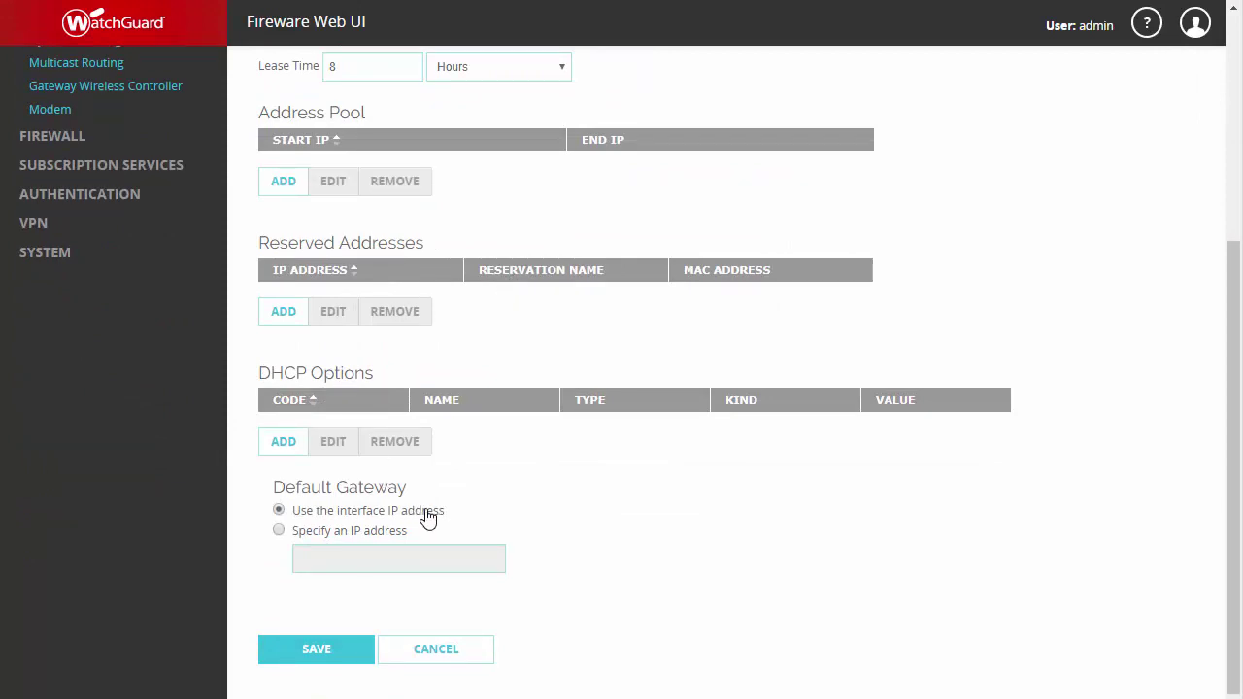
scroll(486, 529, "up", 4)
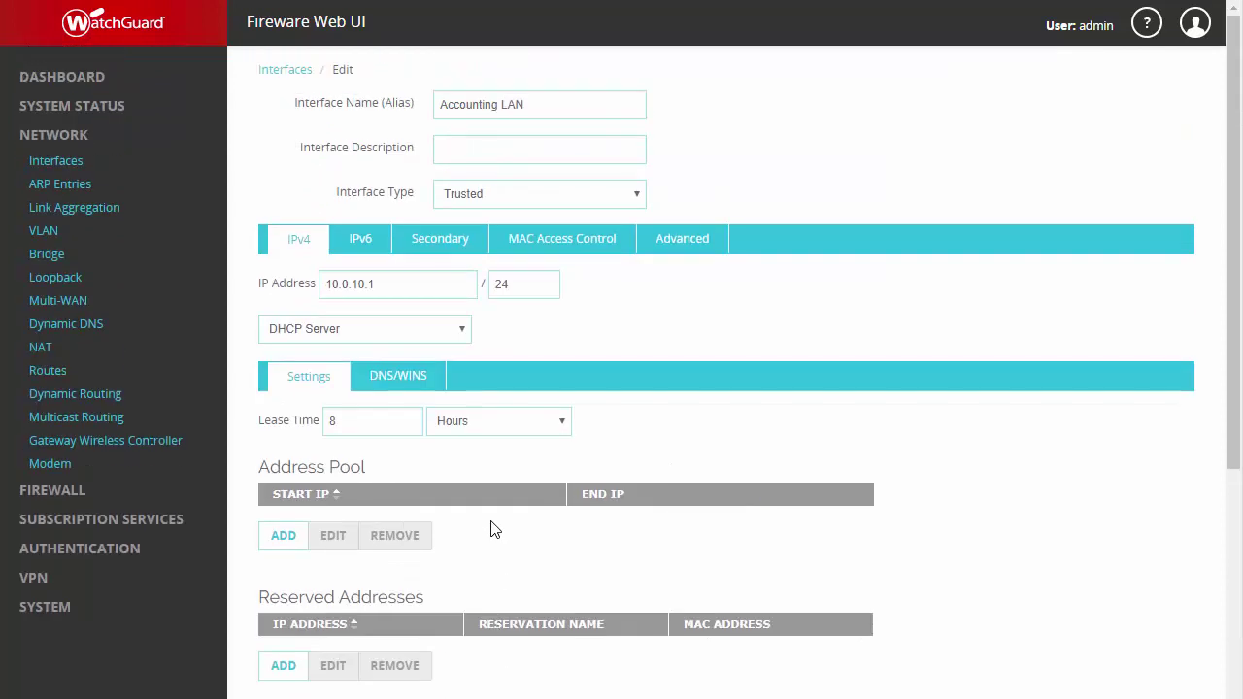
left_click(413, 392)
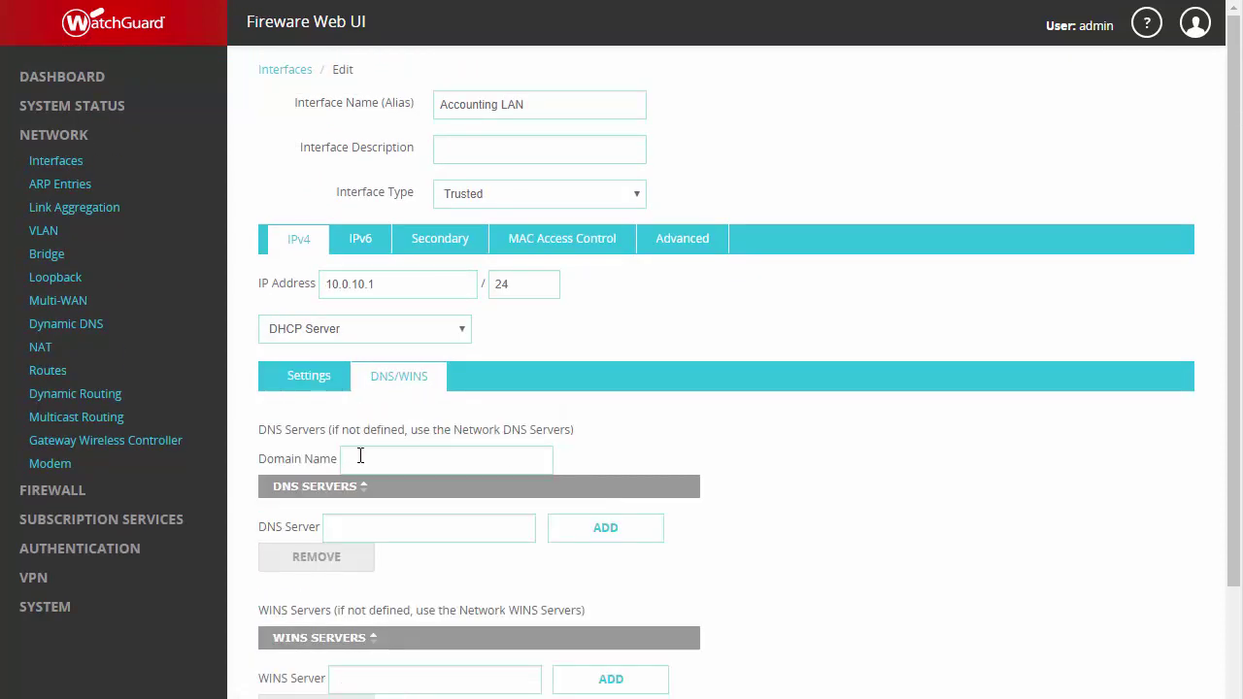
scroll(368, 535, "down", 2)
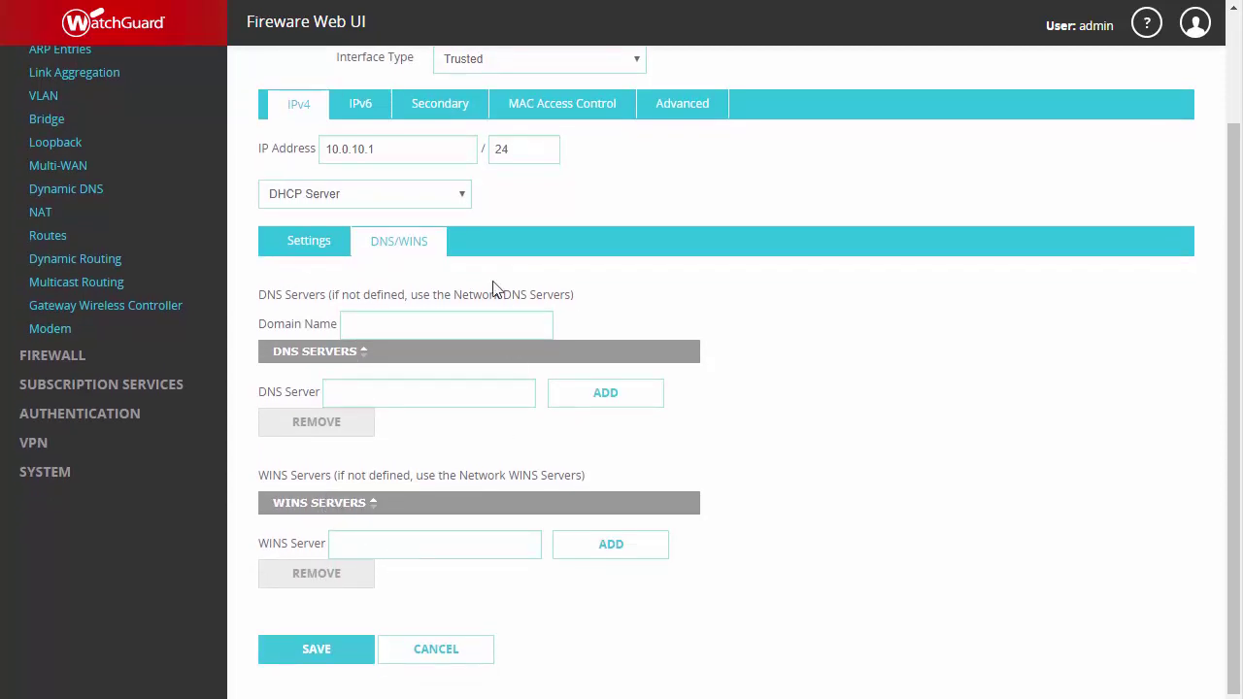
left_click(434, 199)
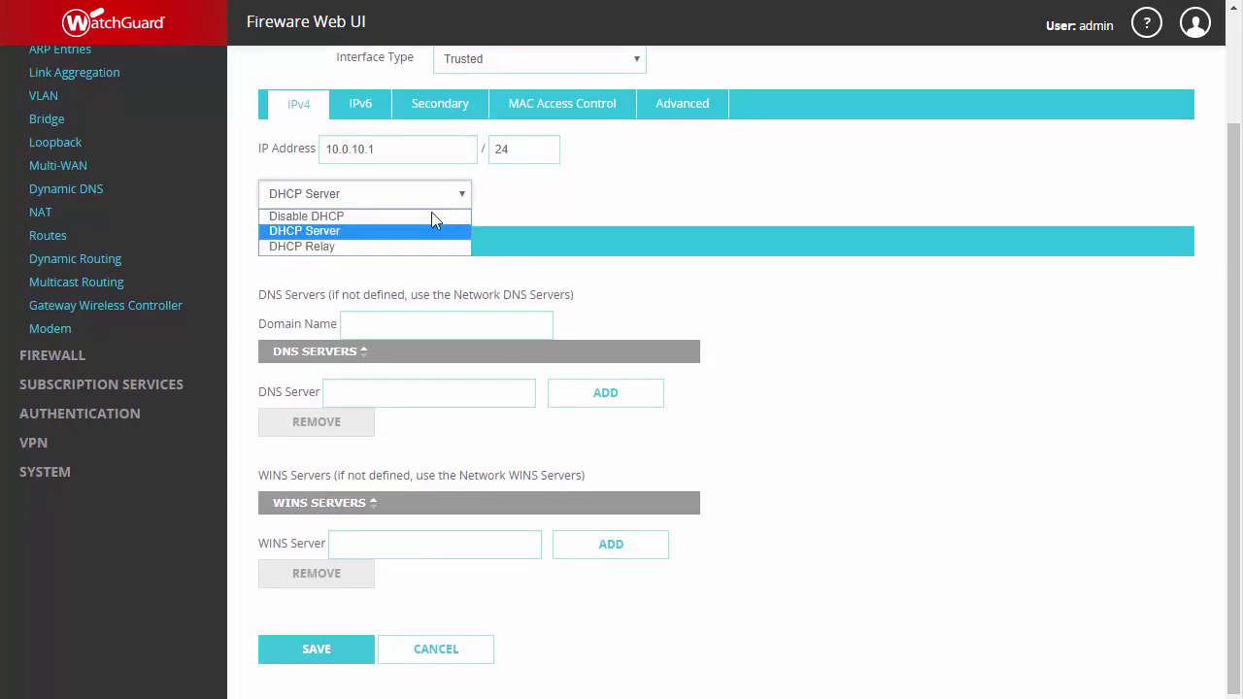
left_click(393, 247)
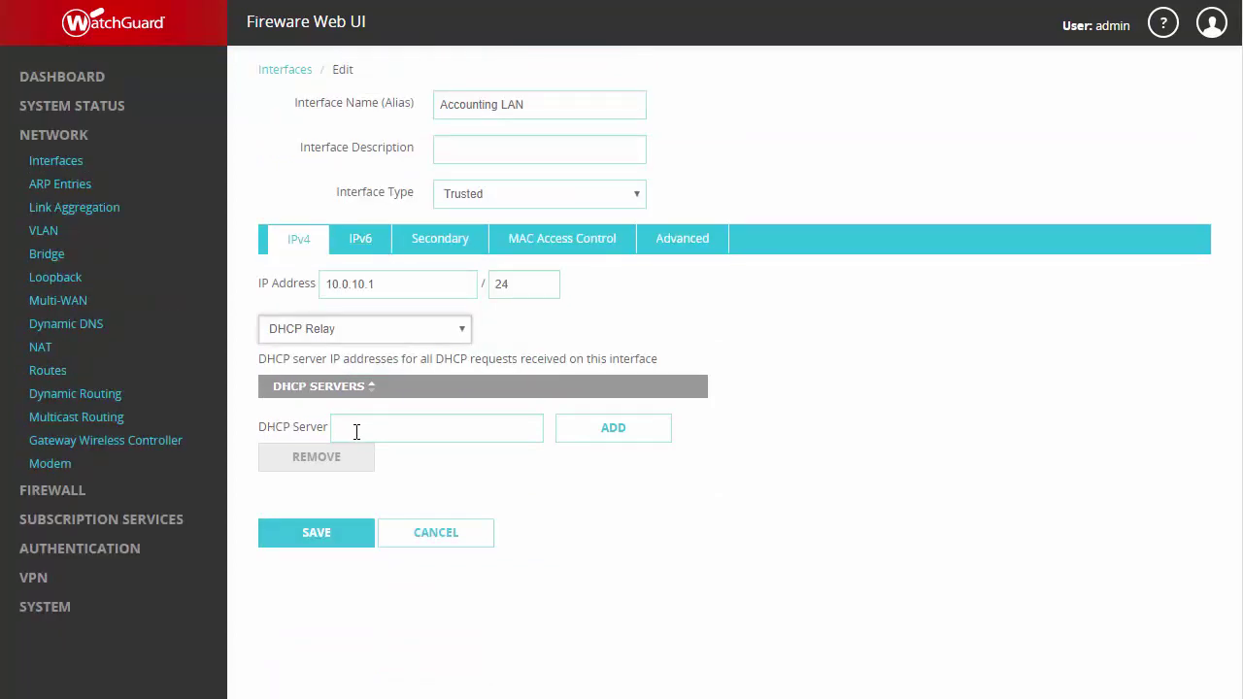
Examine the Accounting LAN interface's IPv6, secondary network, MAC access control and advanced settings.
left_click(364, 244)
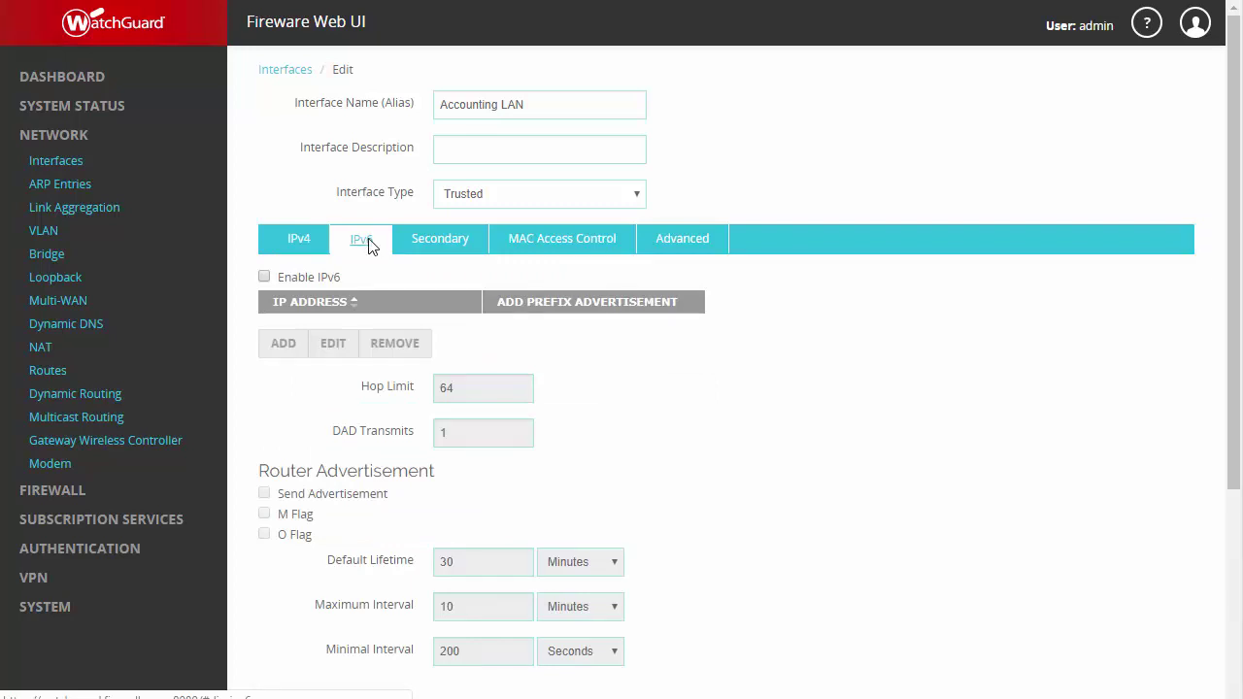
left_click(424, 247)
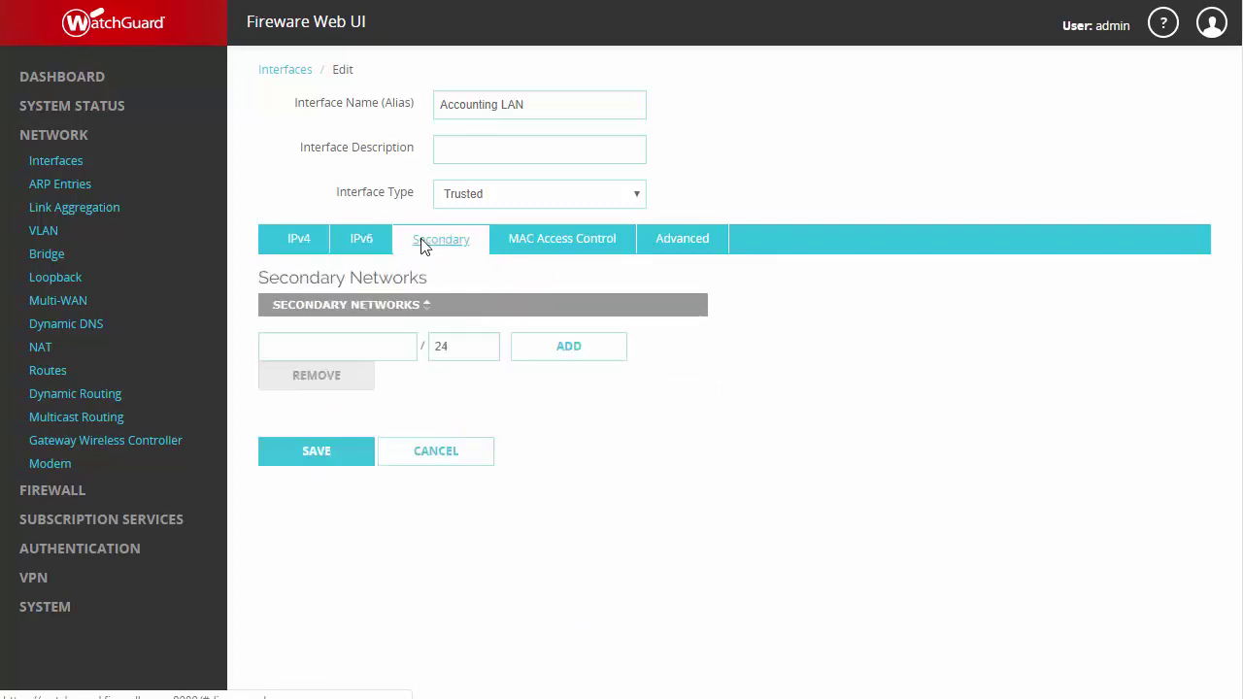
left_click(547, 254)
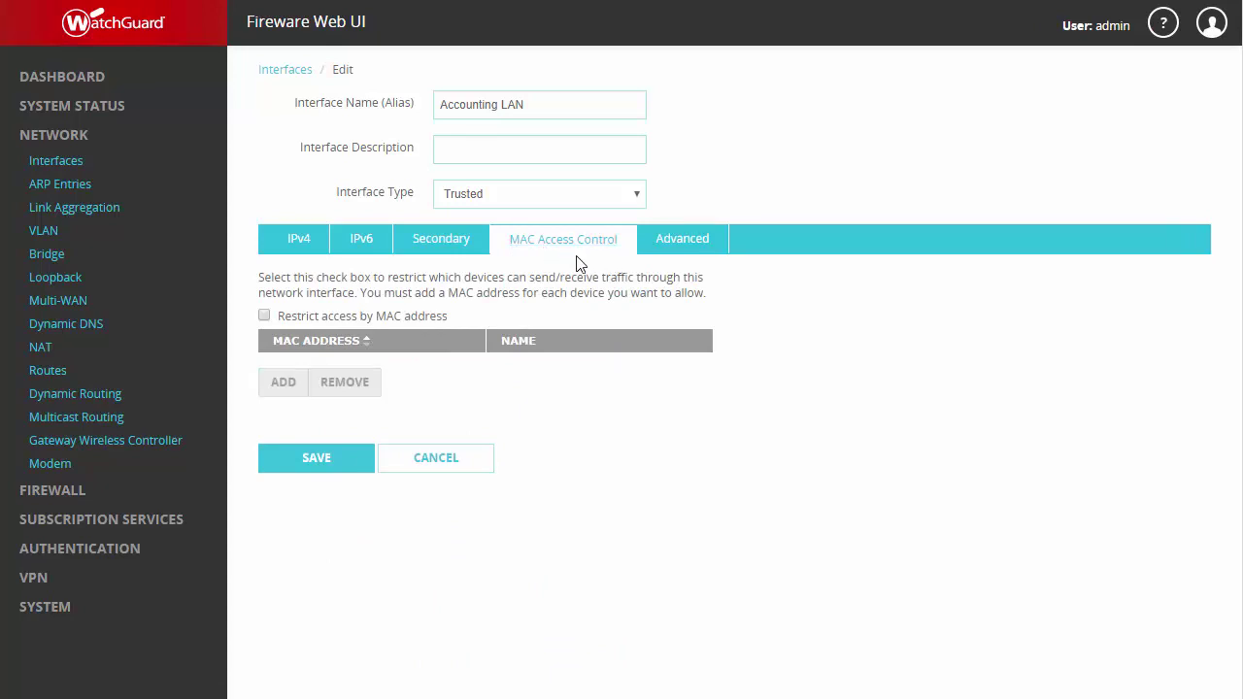
left_click(696, 254)
scroll(661, 374, "down", 3)
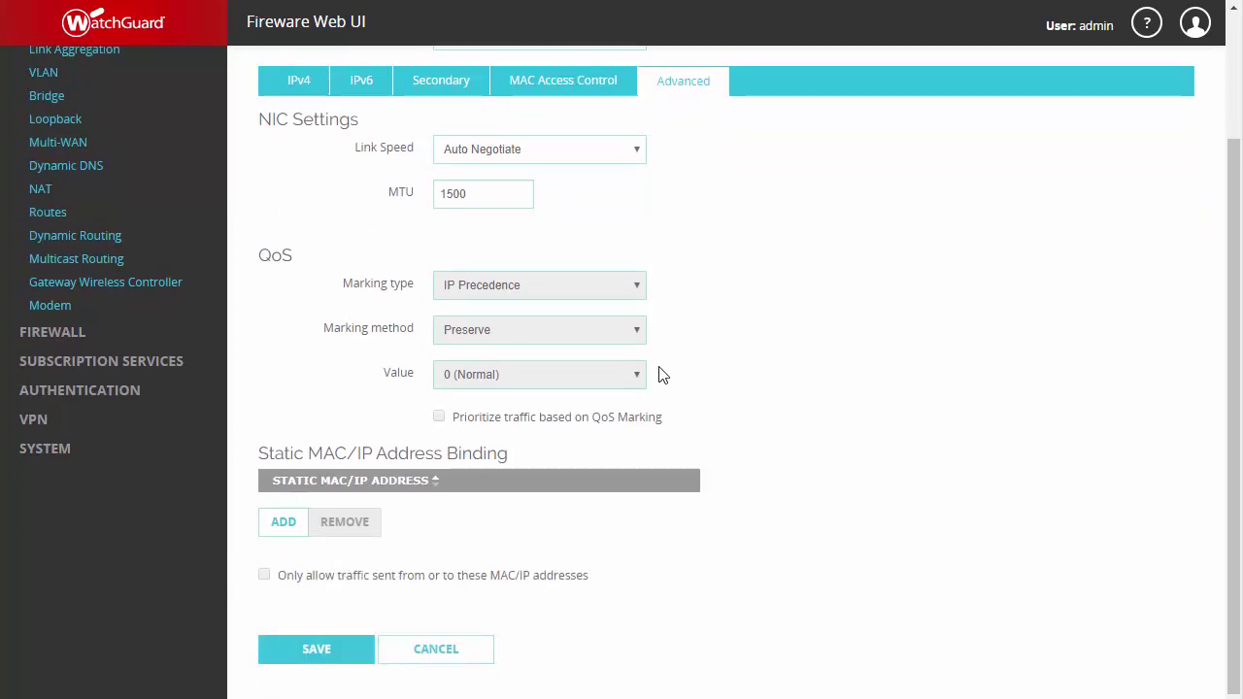
Discard the Accounting LAN edits, and configure the Optional-1 interface with the alias IoT DMZ and the interface type Optional.
left_click(436, 651)
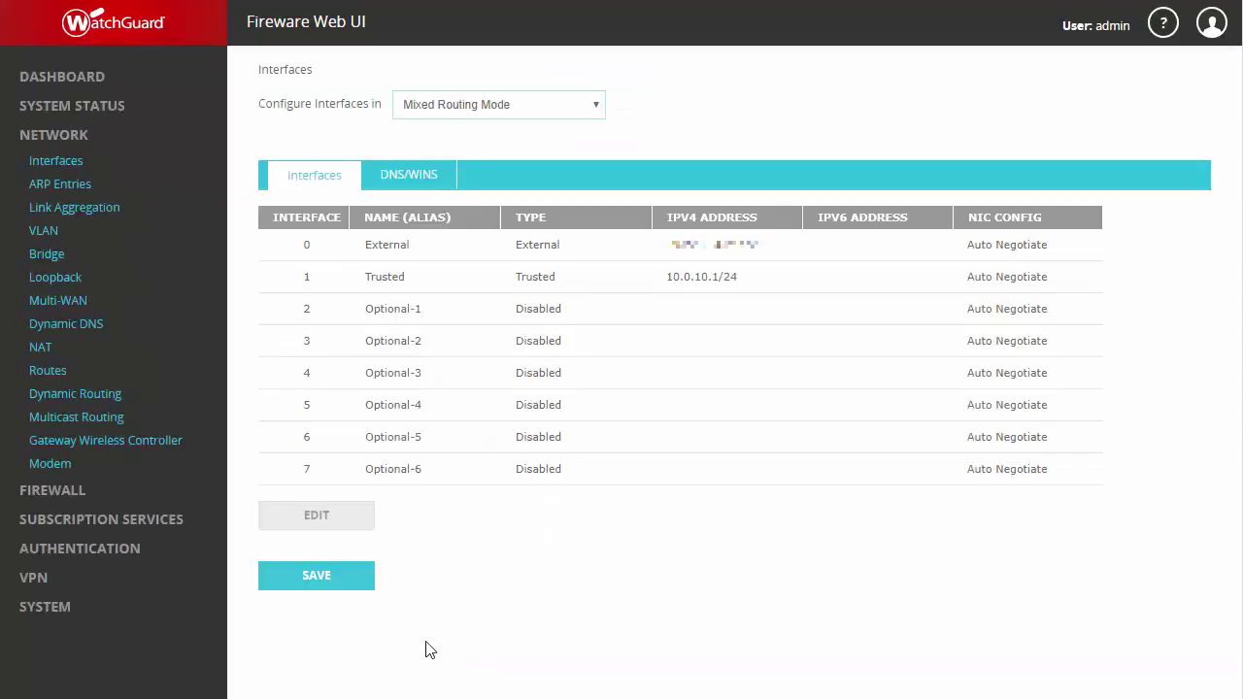
left_click(432, 319)
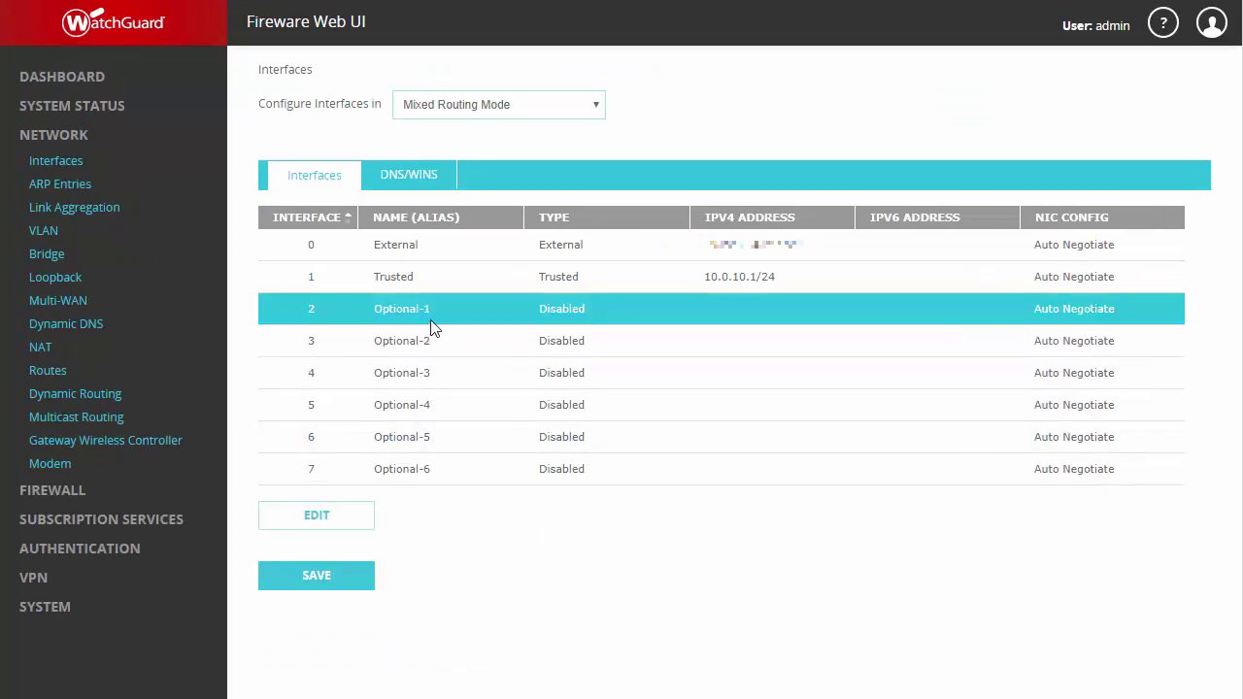
left_click(300, 521)
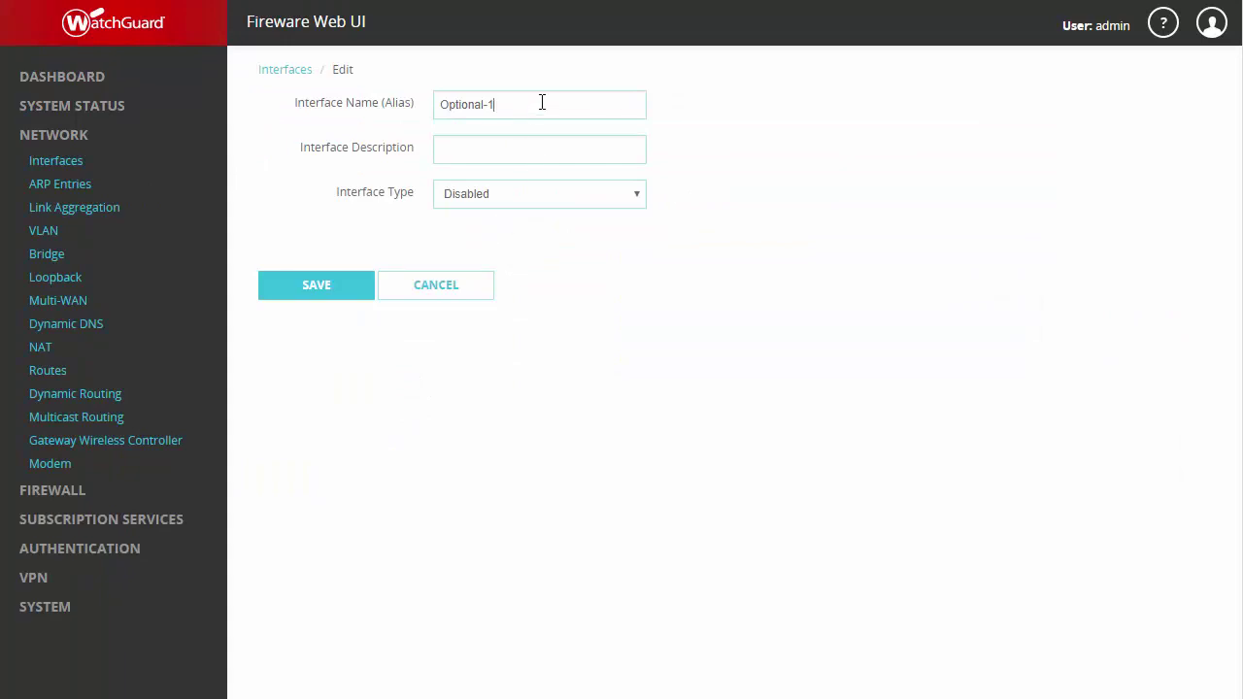
left_click_drag(541, 103, 348, 85)
type("Io")
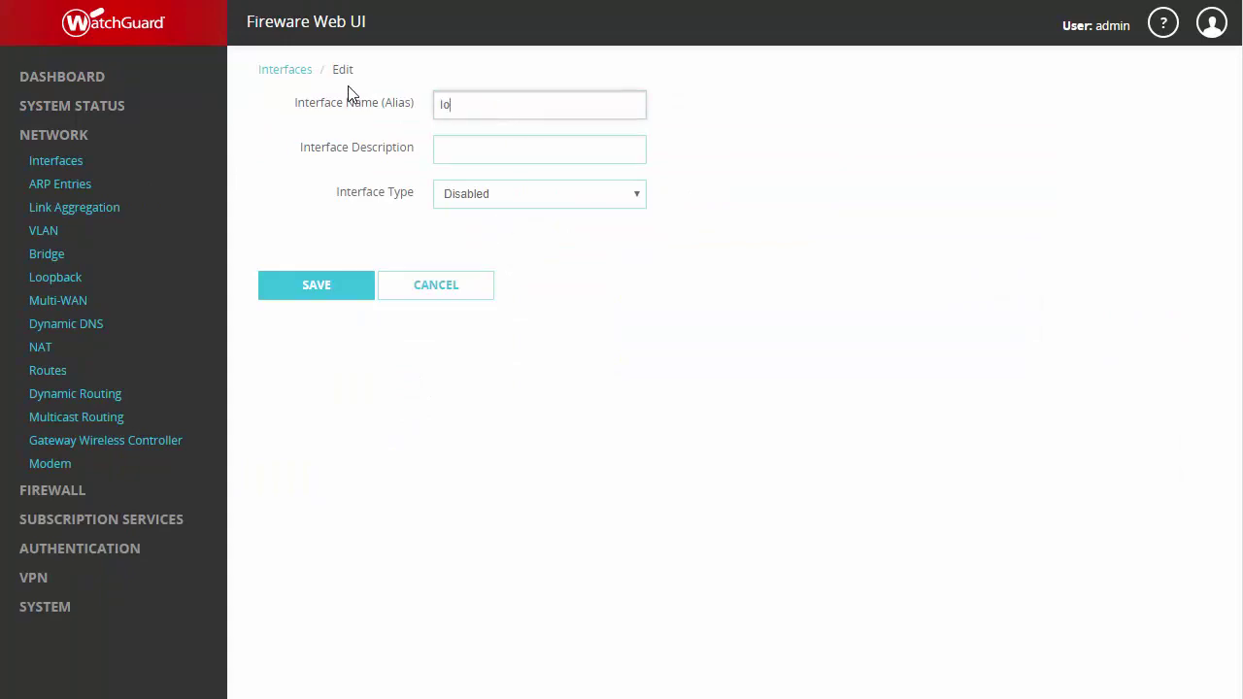
type("T DMZ")
left_click(519, 195)
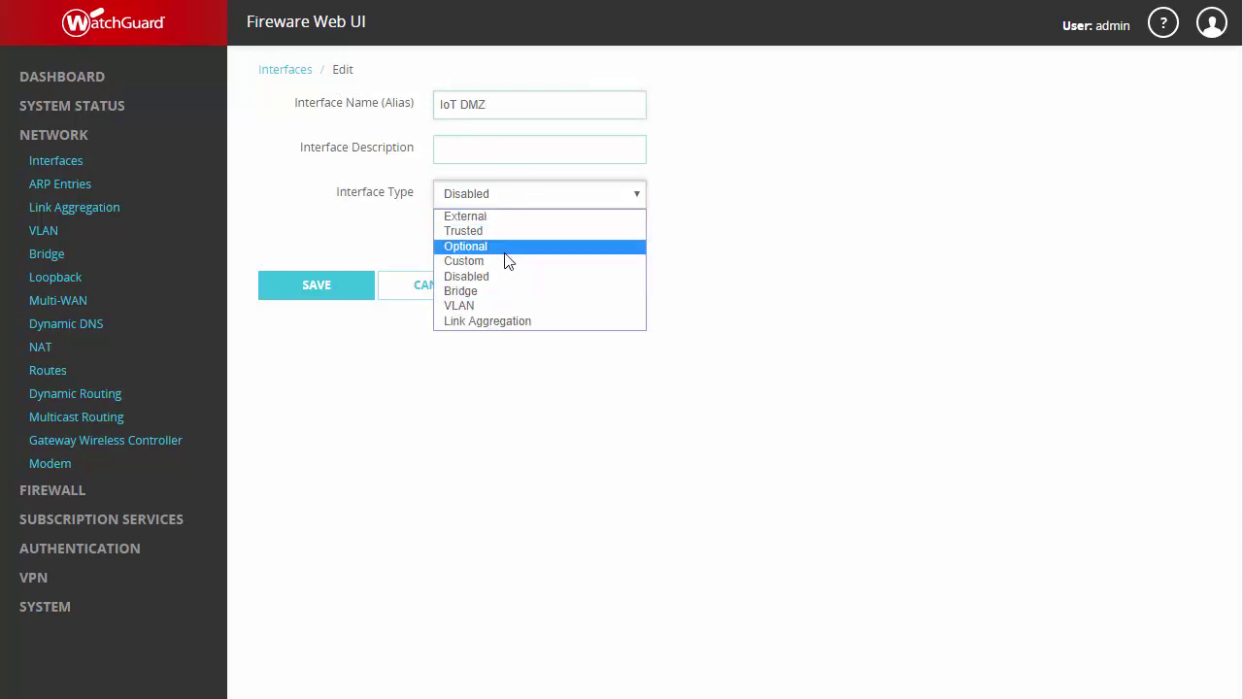
left_click(506, 249)
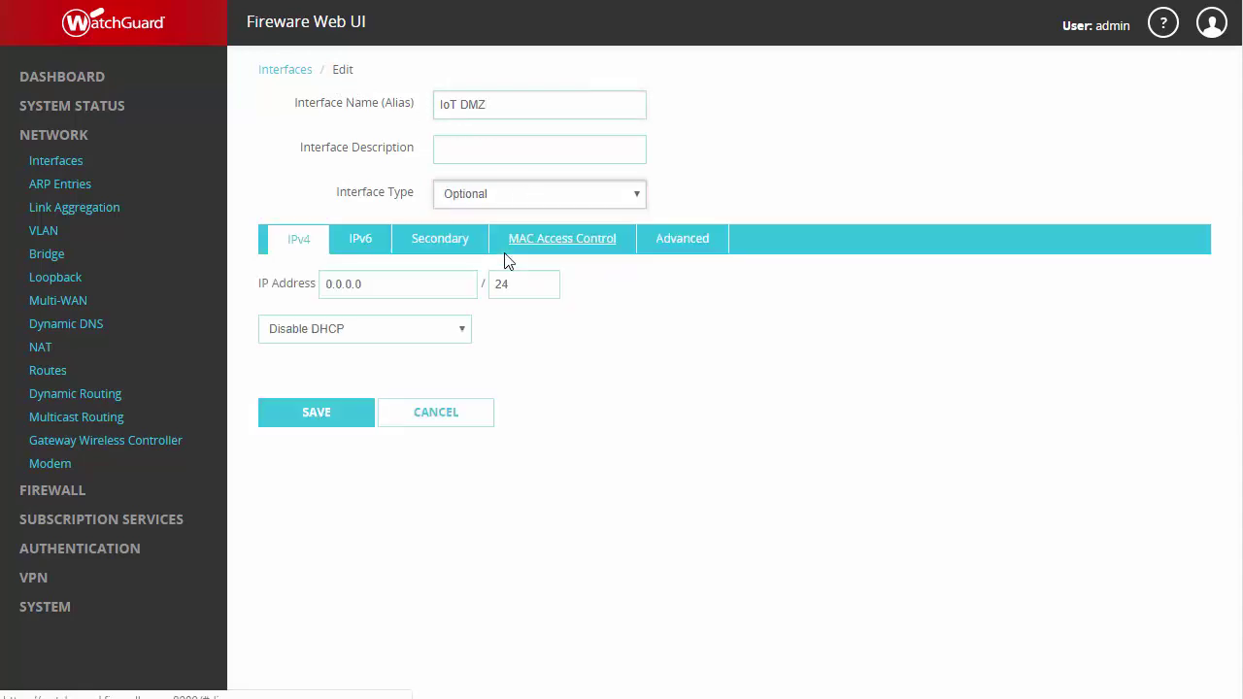
Try the Custom interface type for IoT DMZ, review the other type options, and return the type to Optional.
left_click(618, 207)
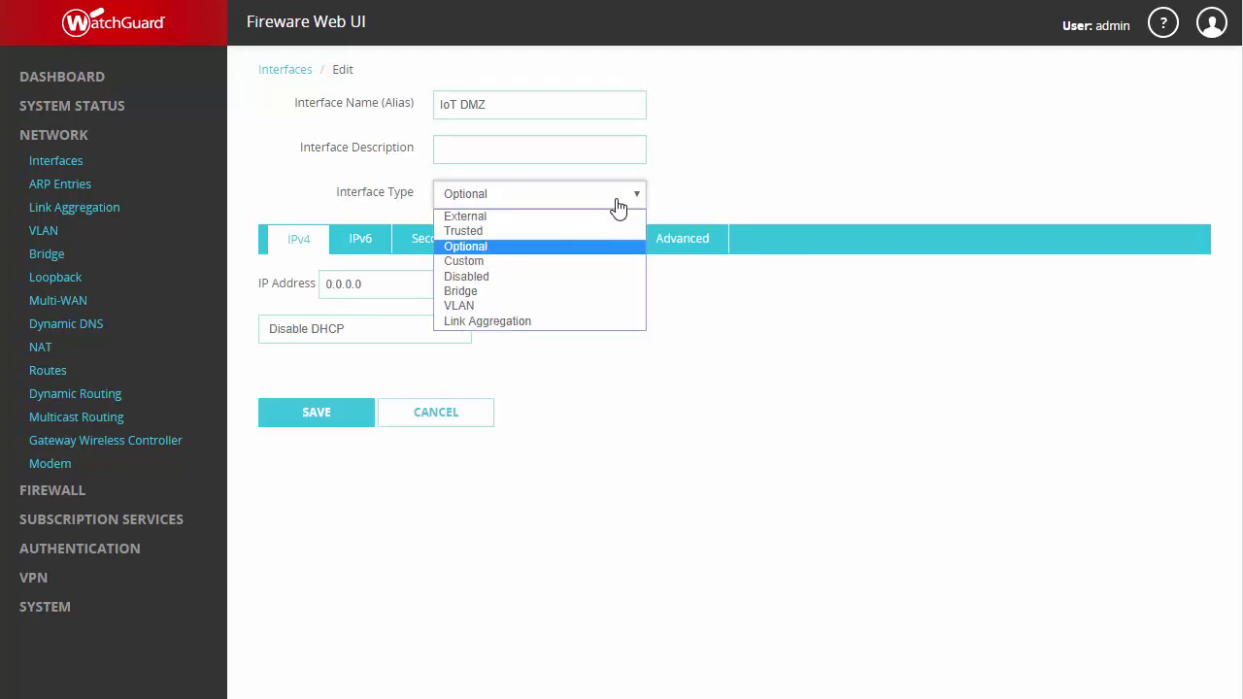
left_click(589, 261)
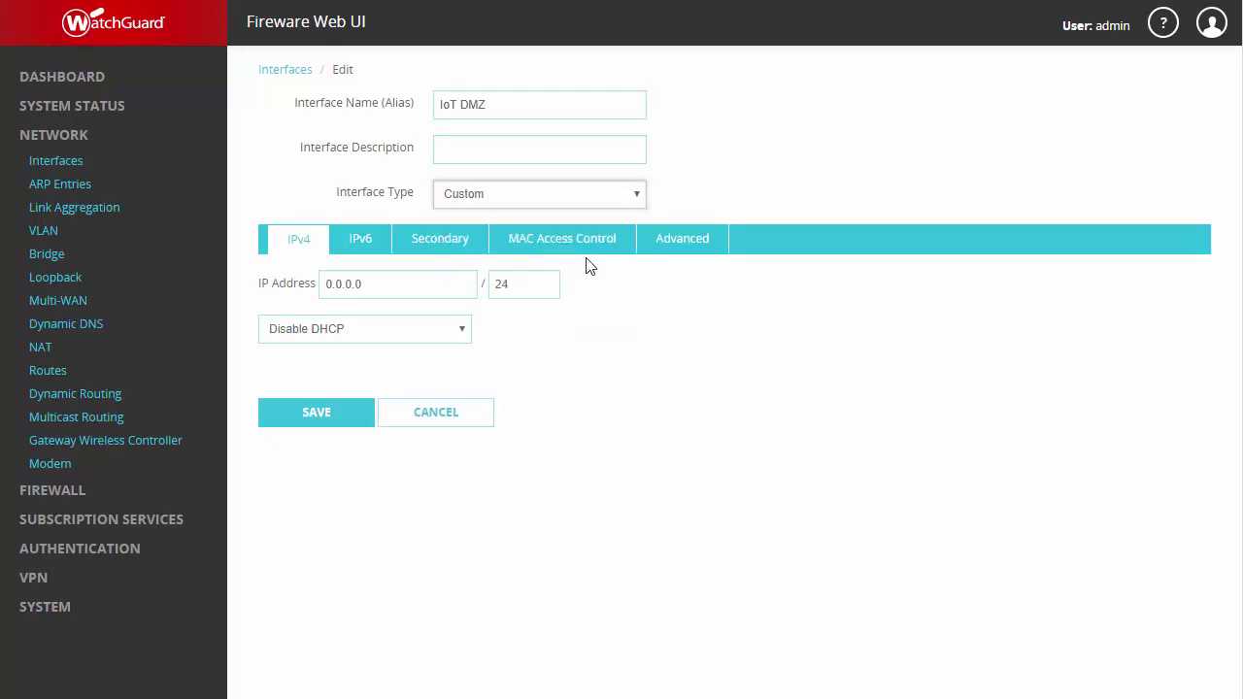
left_click(623, 204)
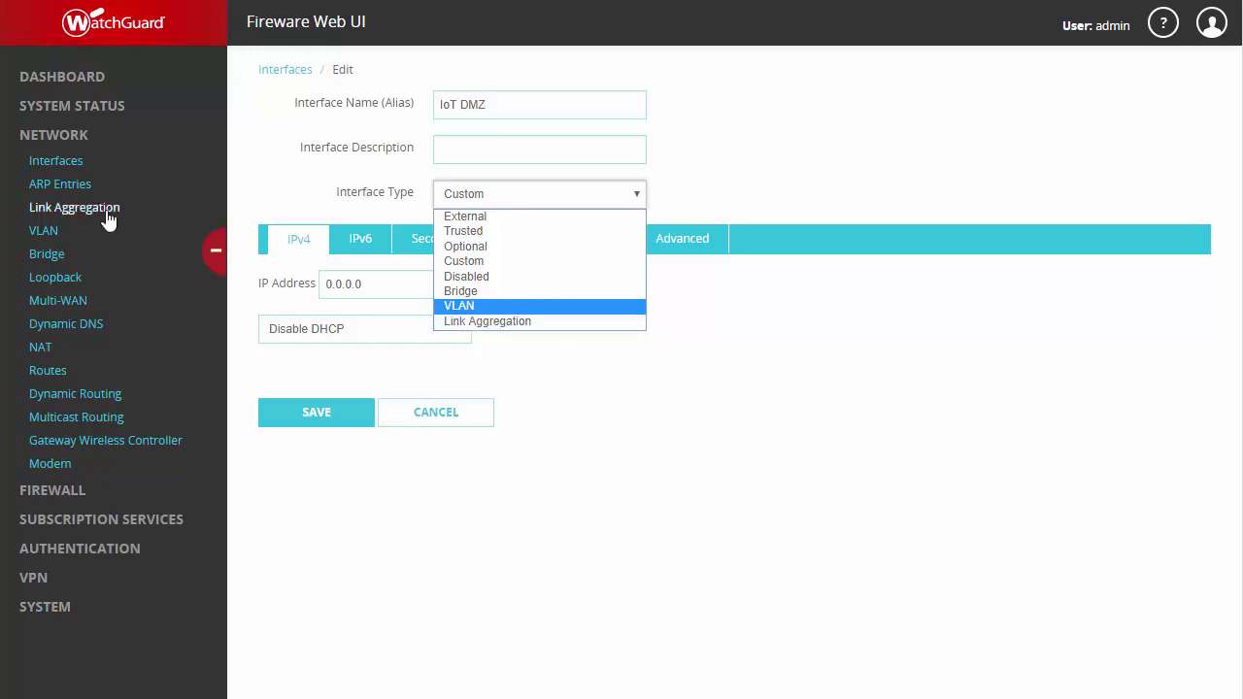
left_click(453, 248)
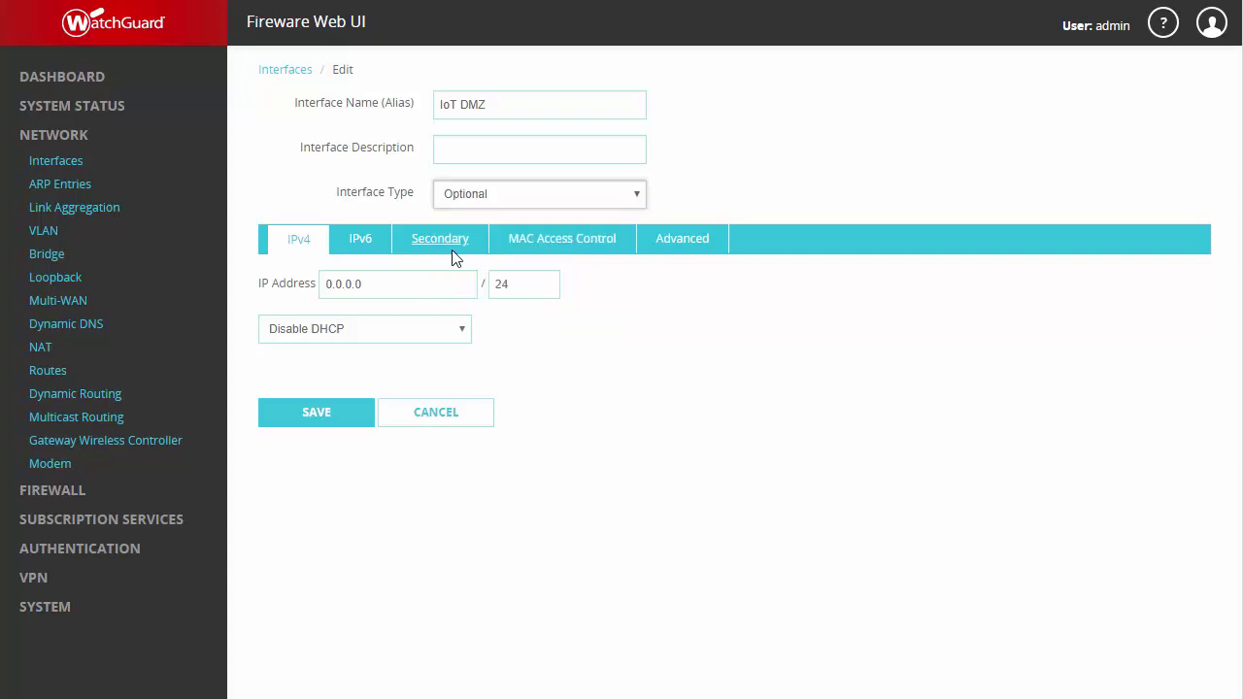
Set the IoT DMZ interface's IPv4 address to 172.16.5.1 and enable restricting access by MAC address.
left_click_drag(419, 278, 304, 274)
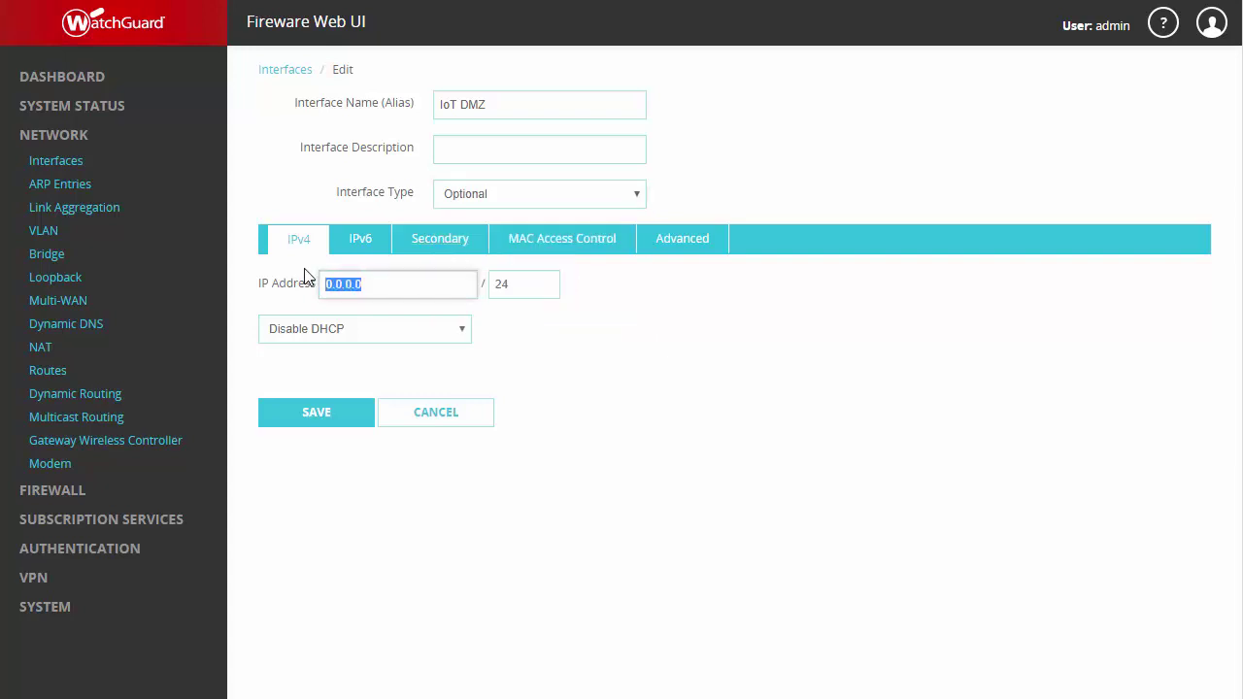
type("172.16.5.1")
left_click(563, 239)
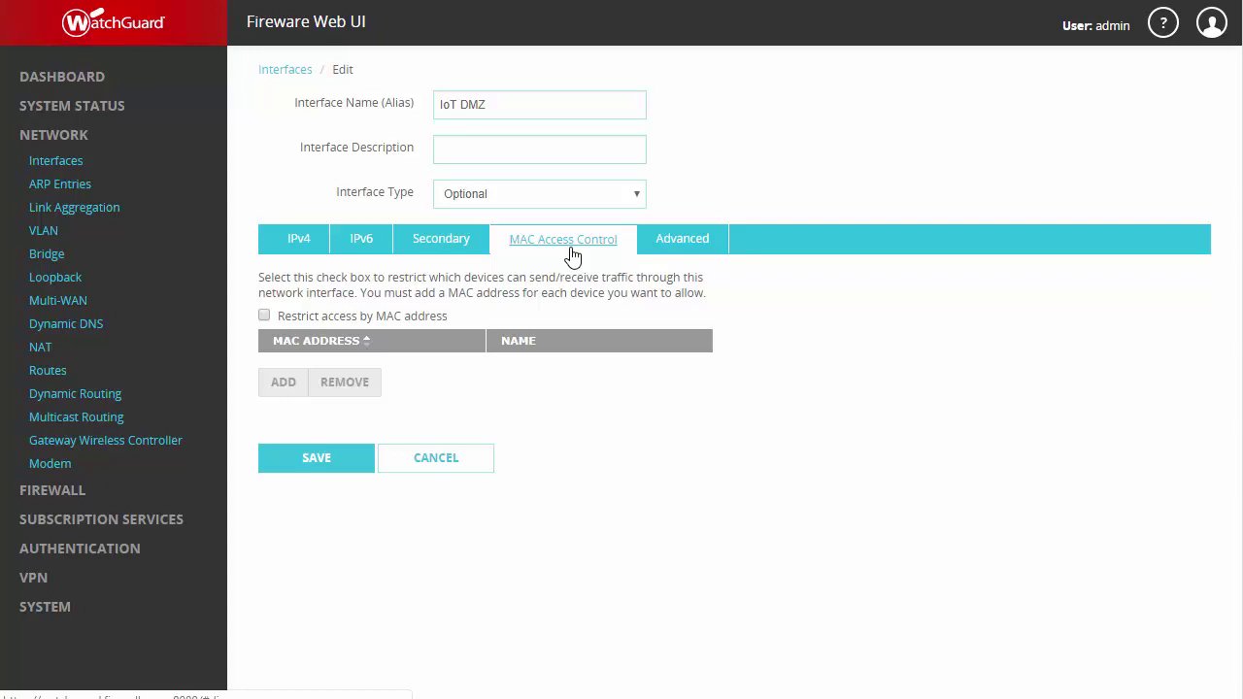
left_click(264, 317)
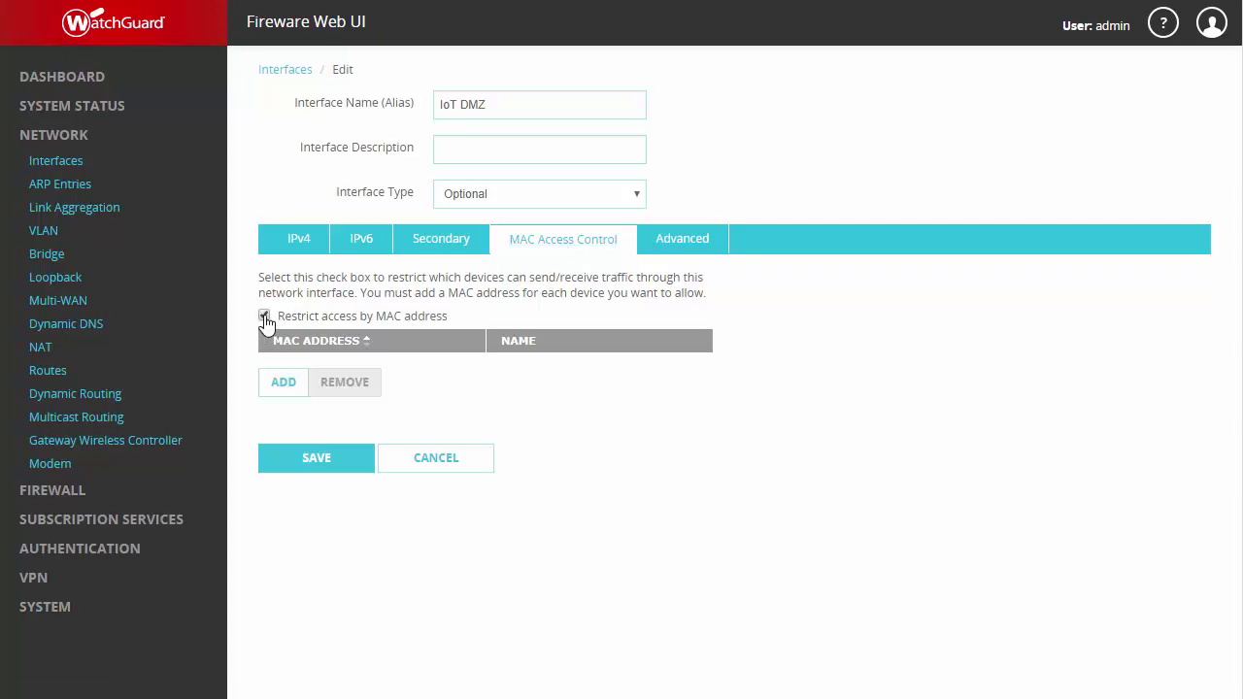
Add the allowed MAC address 00:AA:11:BB:22:CC with the name DVR to the interface's MAC access control list.
left_click(266, 381)
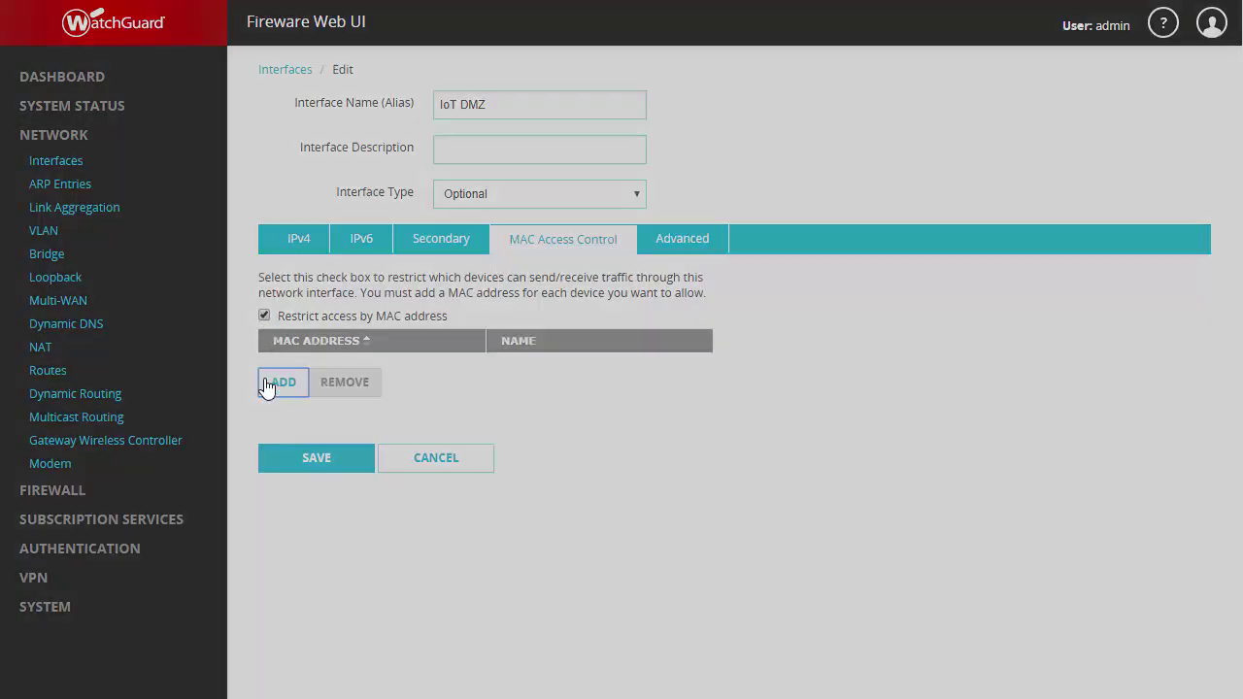
left_click(569, 155)
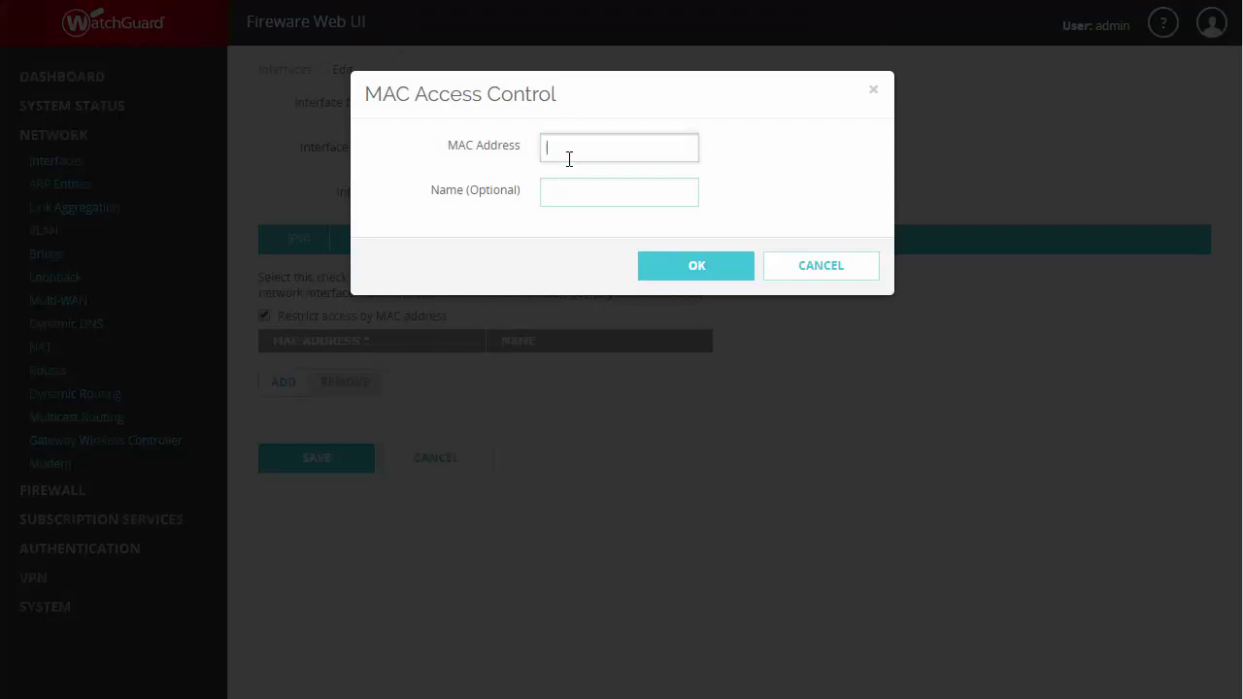
type("00:AA:11:BB:22:CC")
left_click(617, 204)
type("DVR")
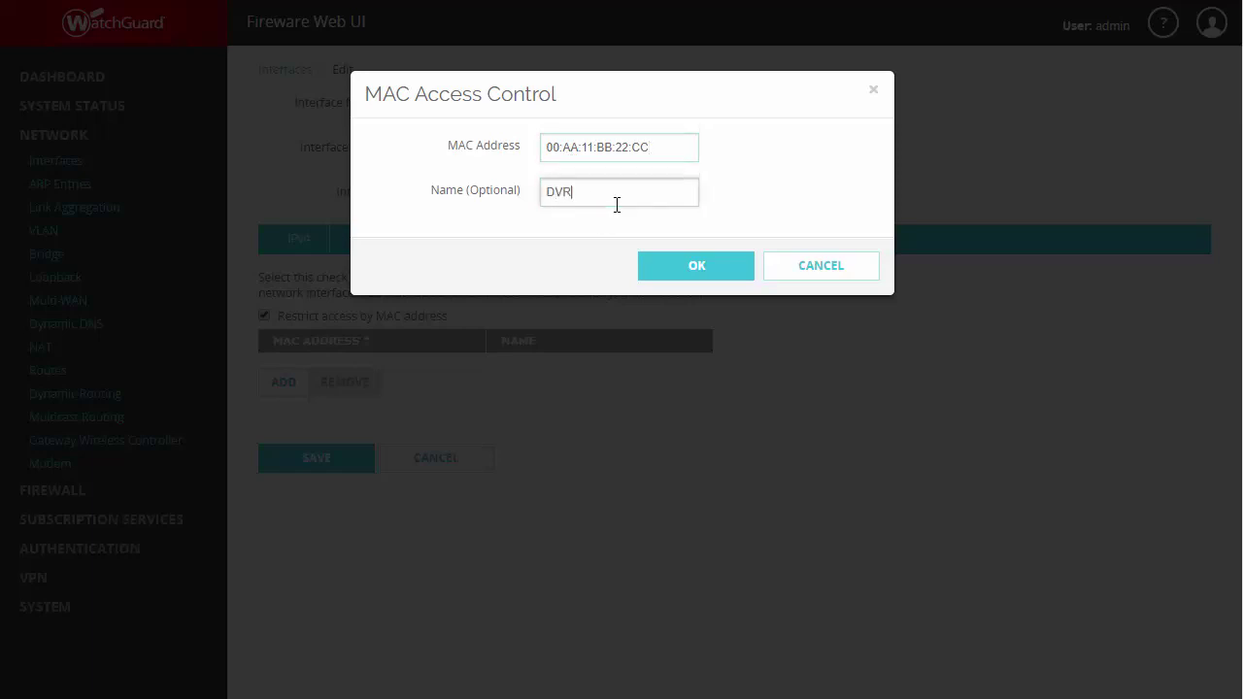
left_click(648, 268)
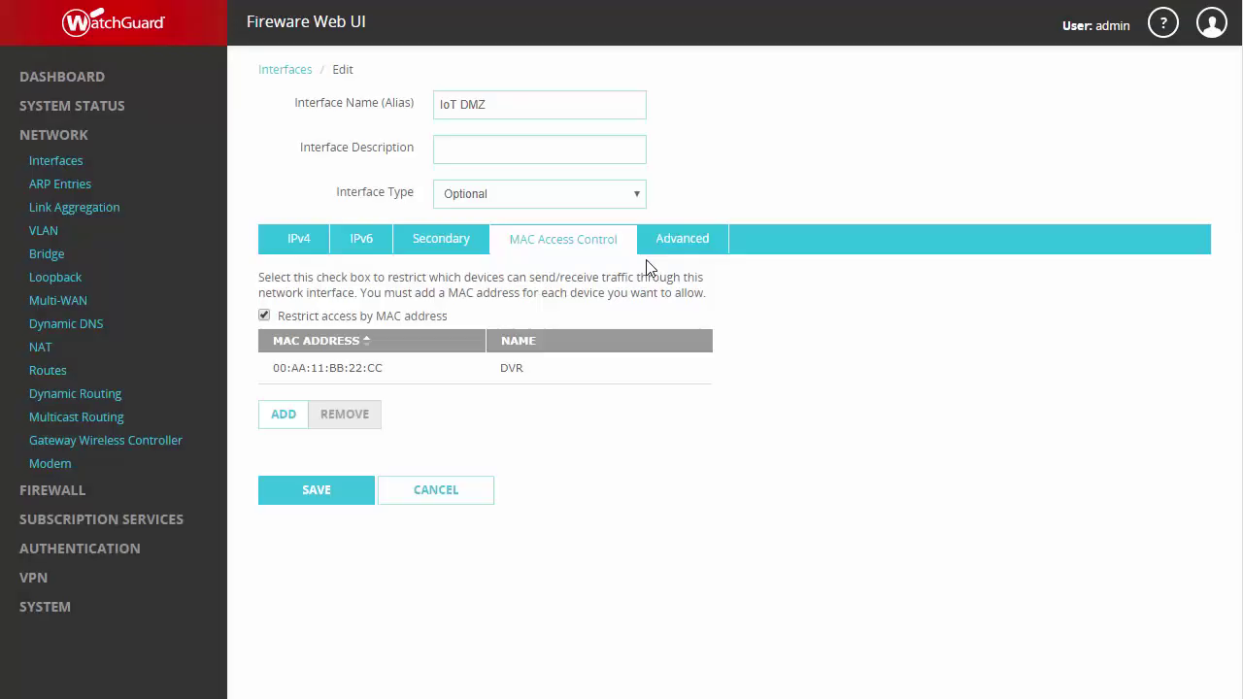